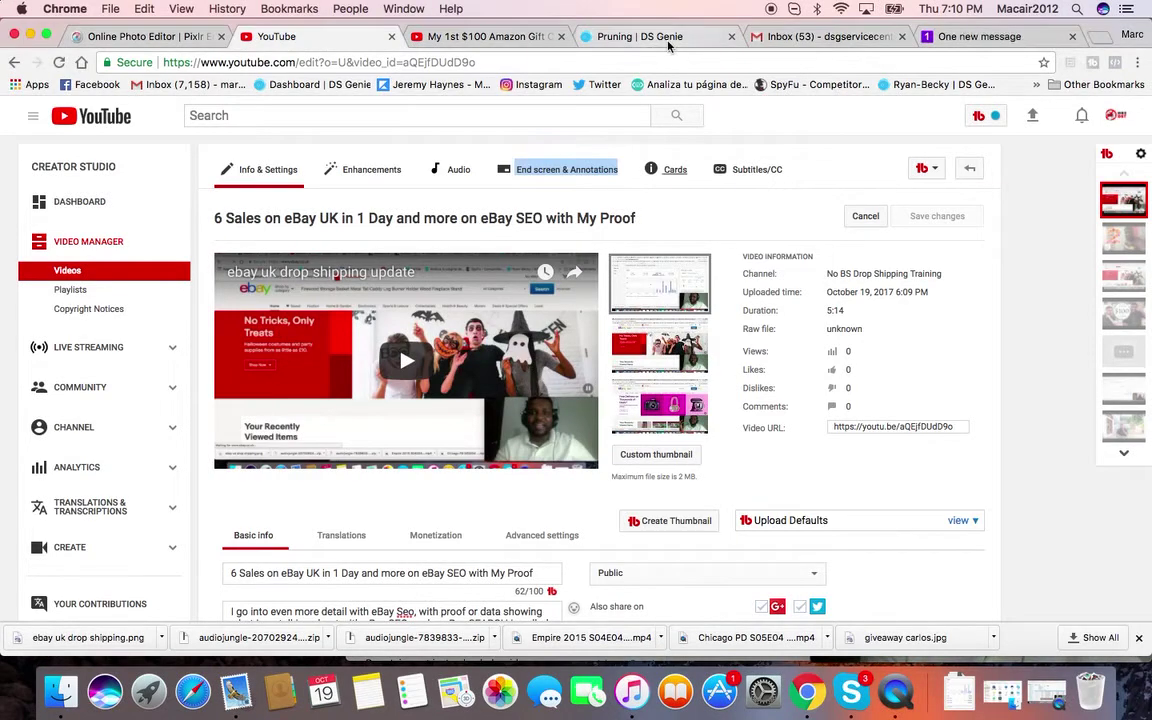
Switch to the DS Genie pruning page and scroll down through the listings table
{"action": "left_click", "coordinate": [668, 37]}
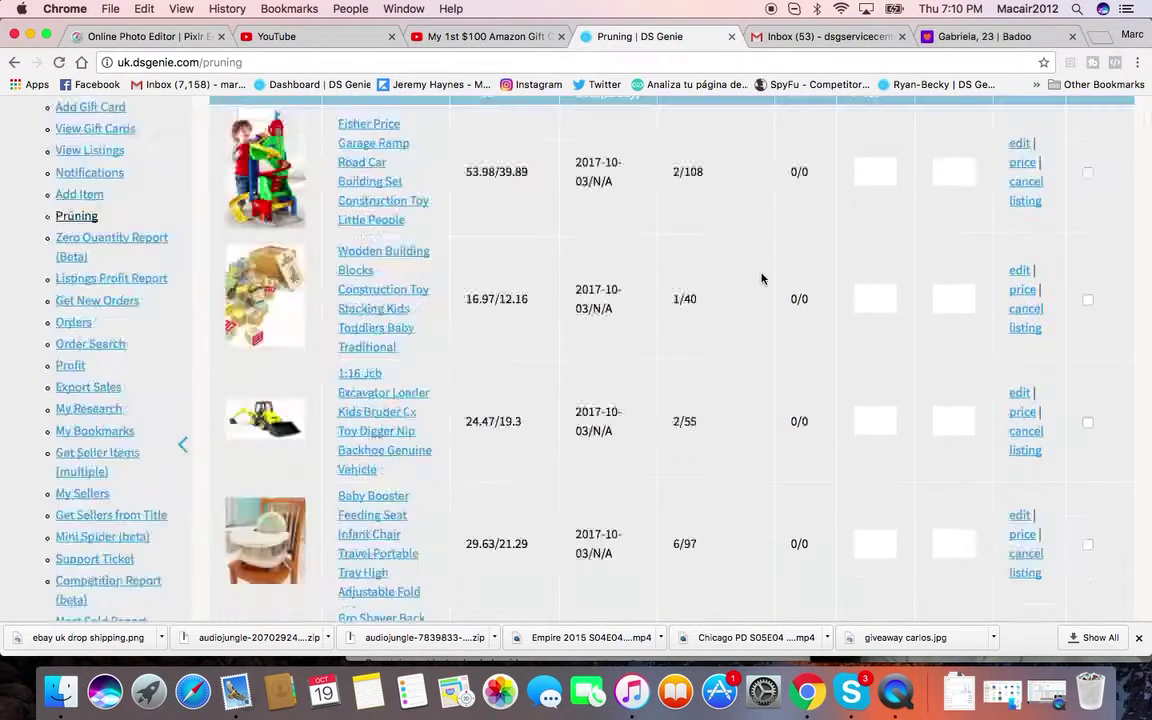
{"action": "scroll", "coordinate": [761, 279], "scroll_direction": "down", "scroll_amount": 5}
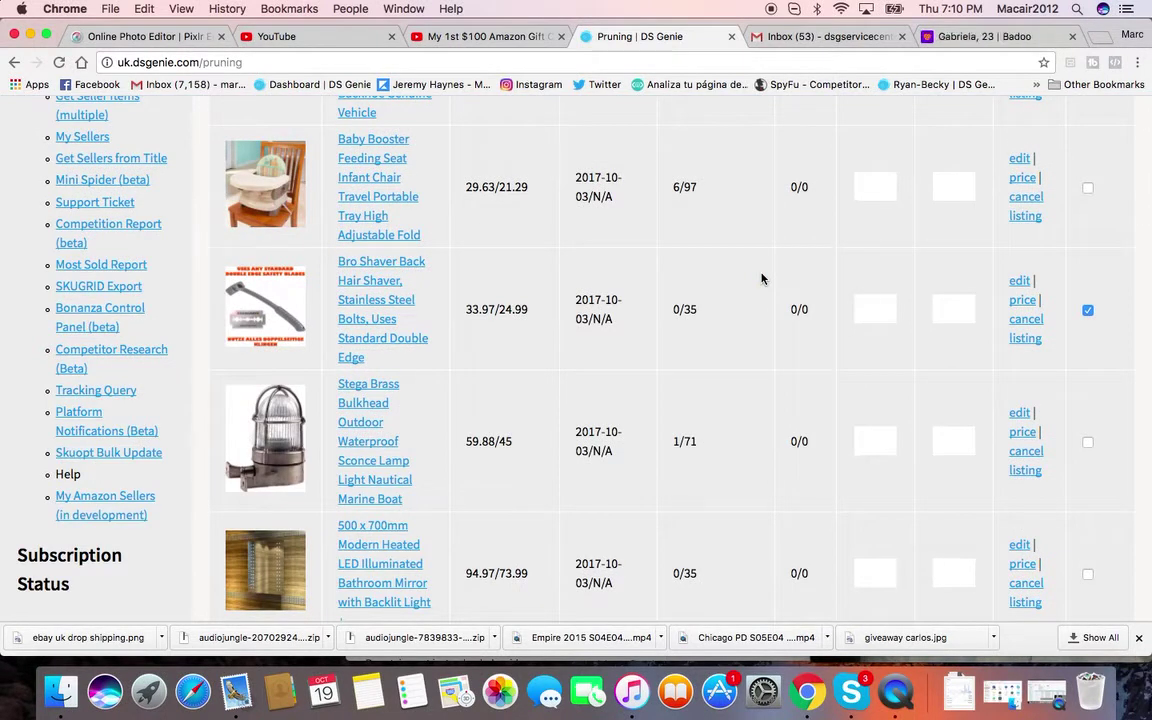
{"action": "scroll", "coordinate": [761, 279], "scroll_direction": "down", "scroll_amount": 3}
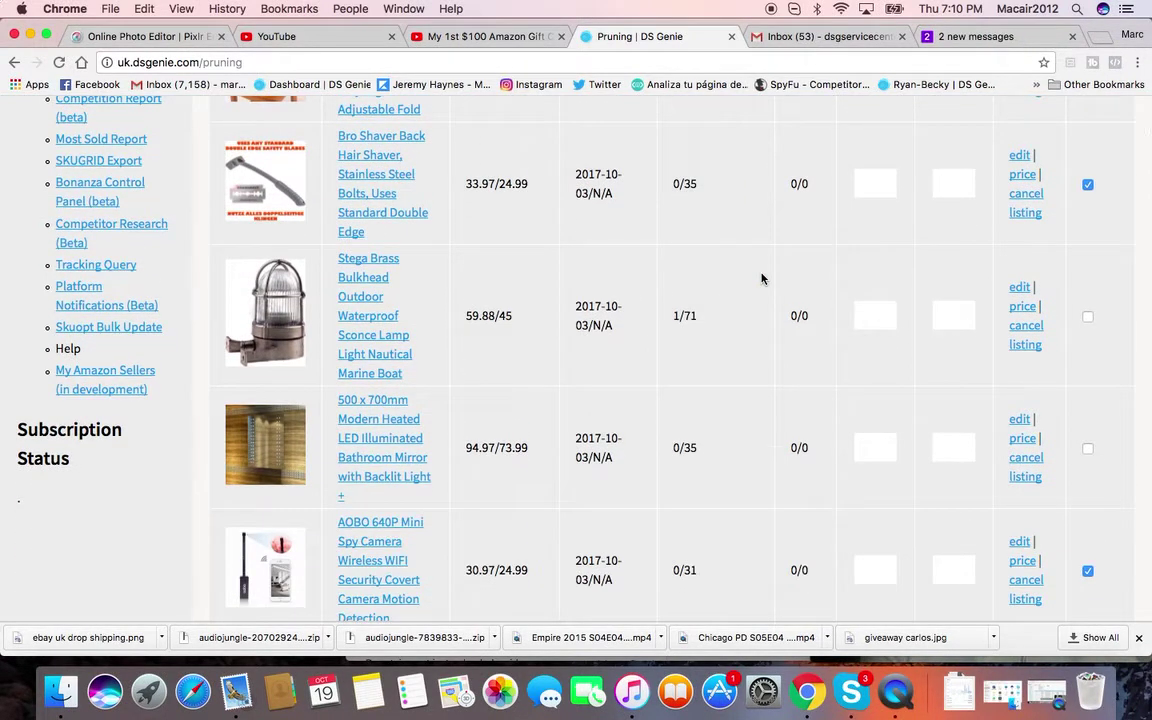
{"action": "scroll", "coordinate": [761, 279], "scroll_direction": "down", "scroll_amount": 3}
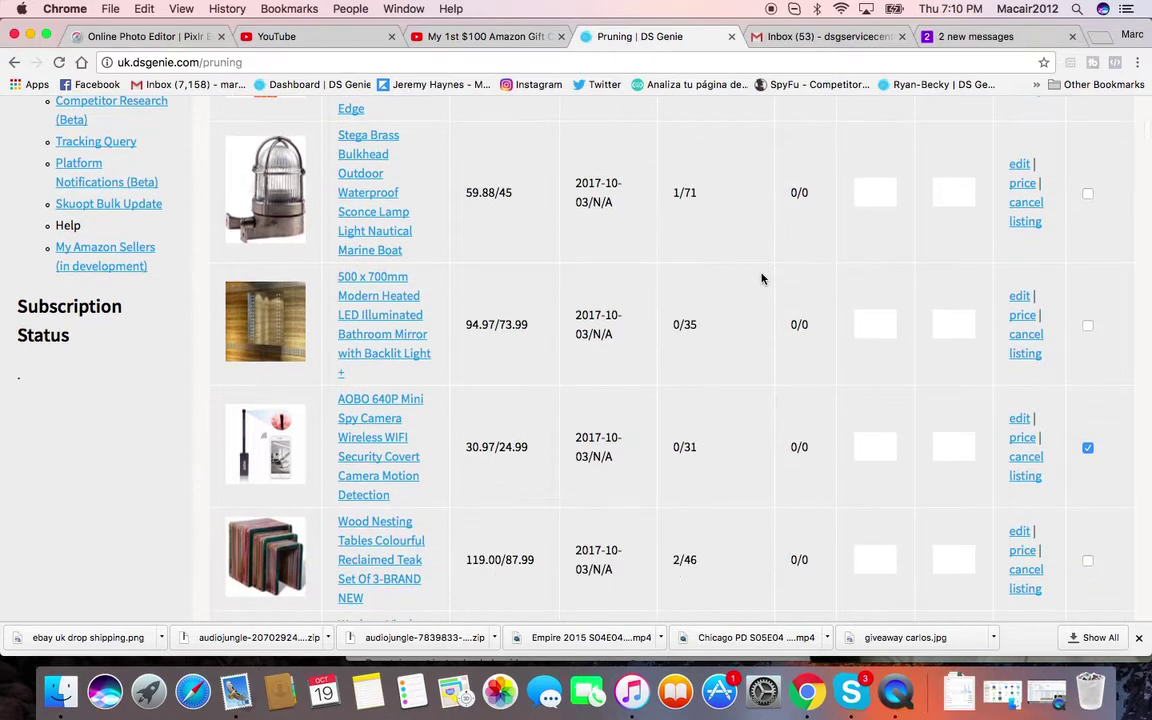
{"action": "scroll", "coordinate": [761, 279], "scroll_direction": "down", "scroll_amount": 5}
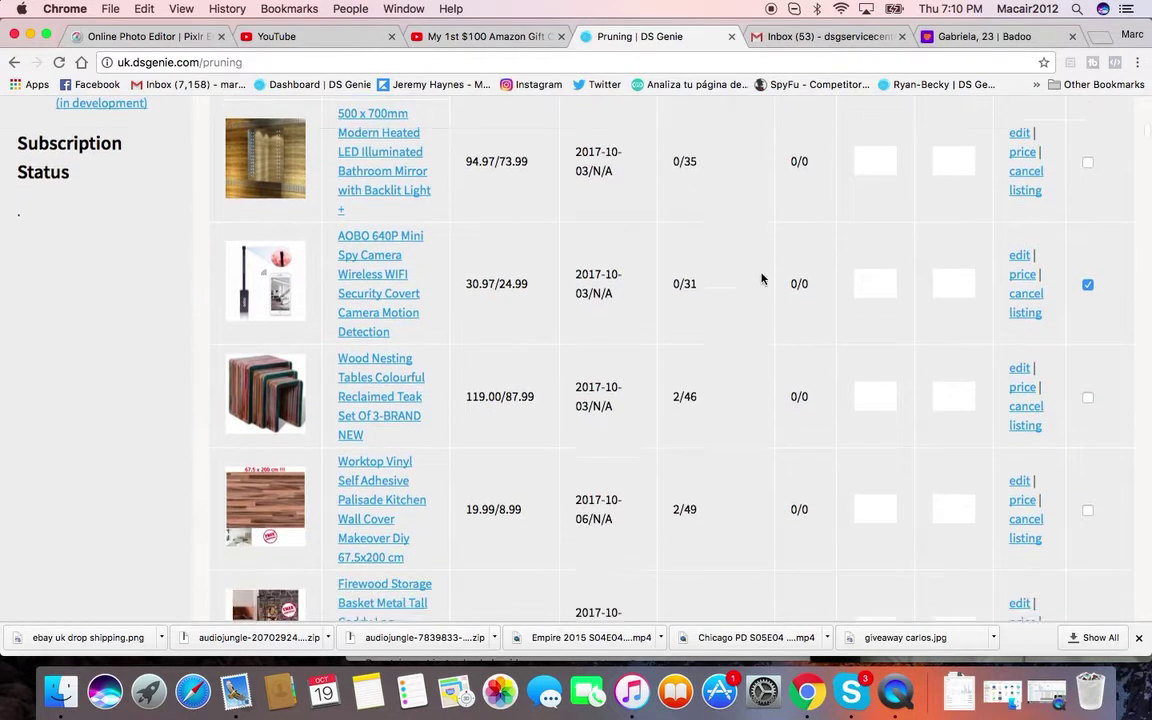
{"action": "scroll", "coordinate": [761, 279], "scroll_direction": "down", "scroll_amount": 3}
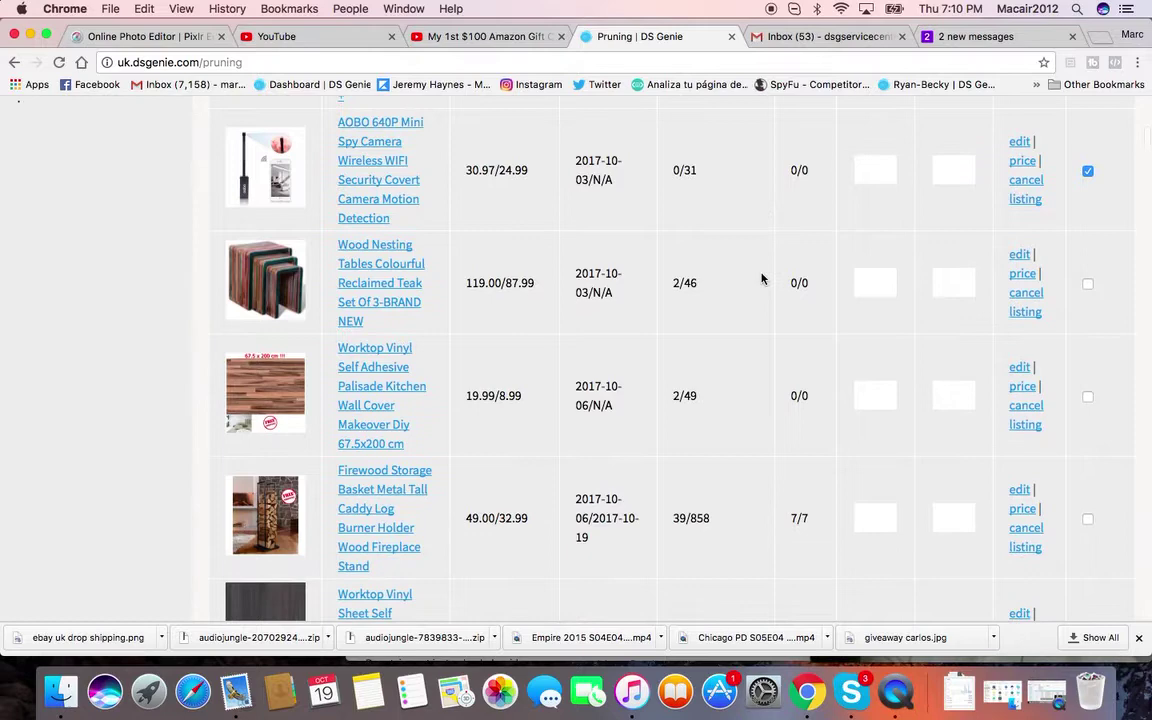
{"action": "scroll", "coordinate": [761, 279], "scroll_direction": "down", "scroll_amount": 3}
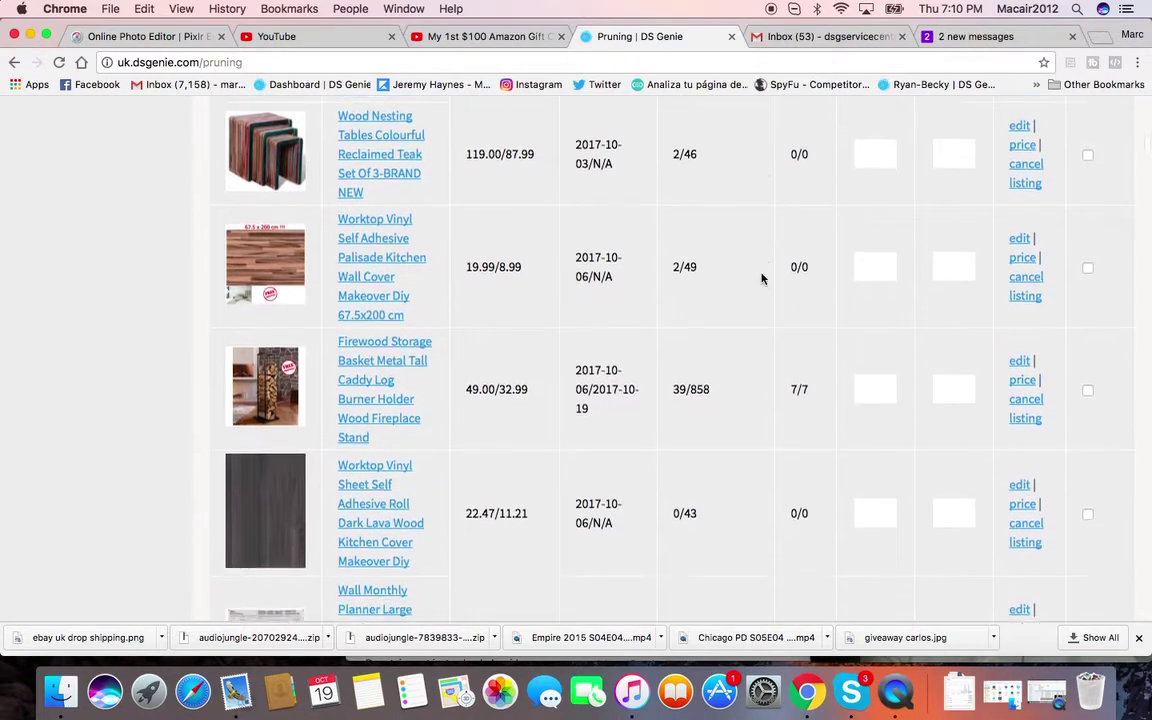
{"action": "scroll", "coordinate": [761, 279], "scroll_direction": "down", "scroll_amount": 3}
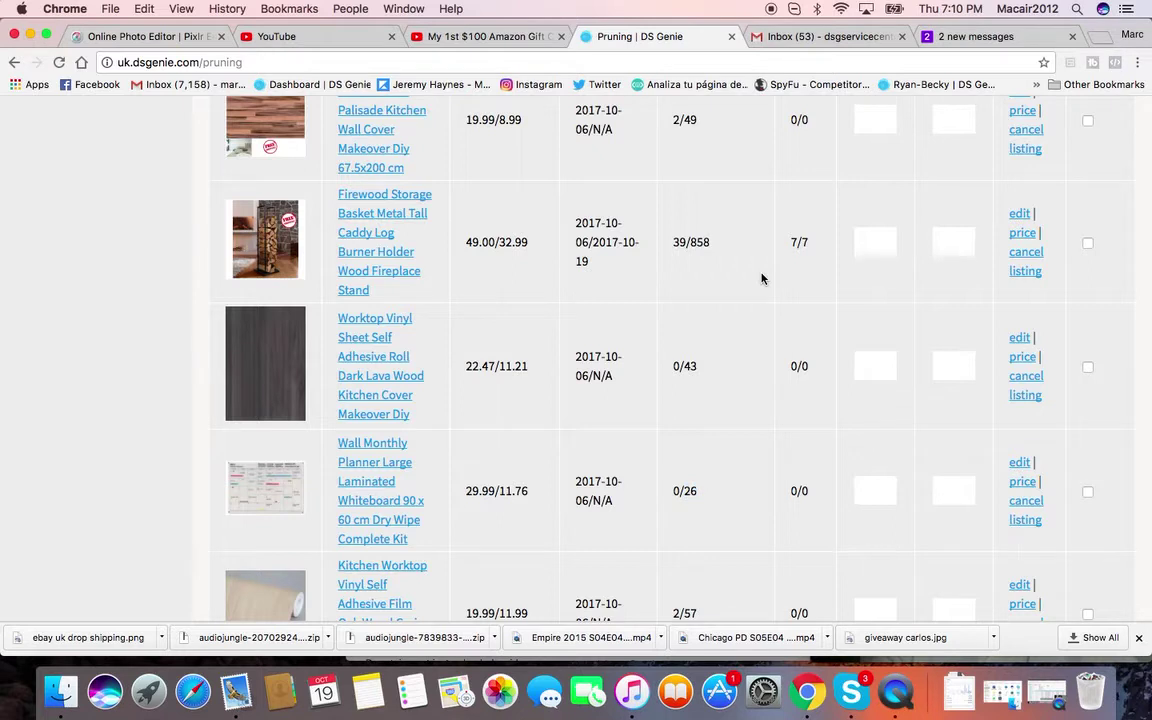
{"action": "scroll", "coordinate": [761, 279], "scroll_direction": "down", "scroll_amount": 6}
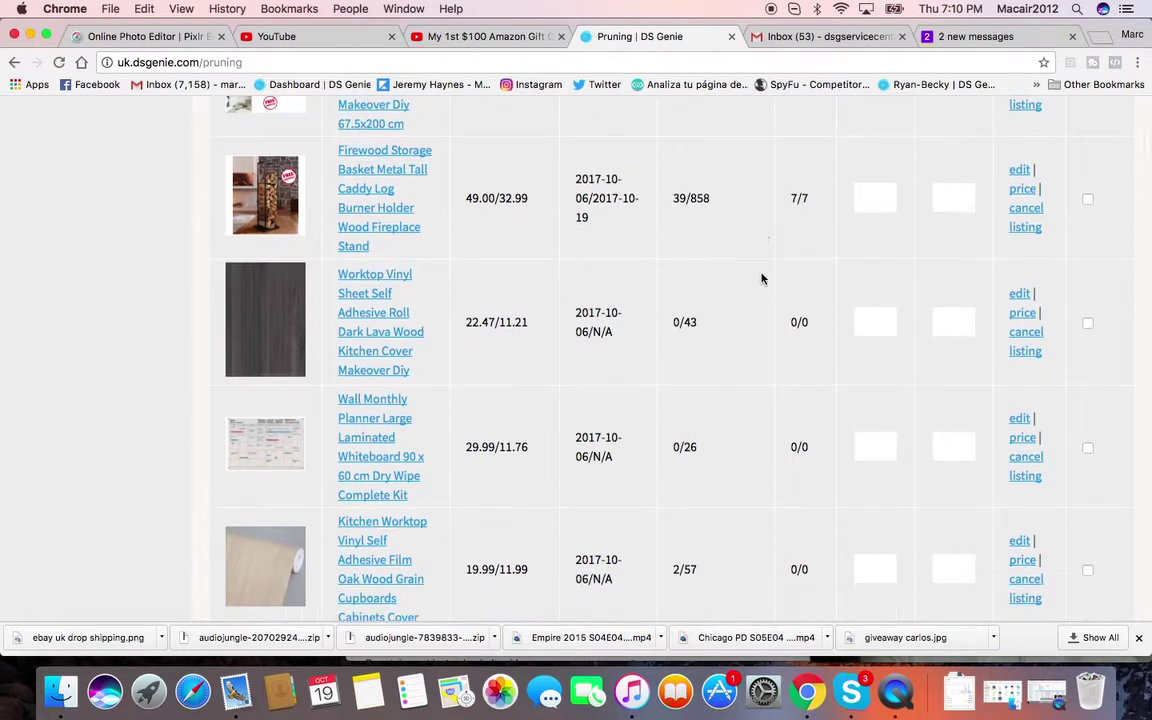
Highlight the Carbon Steel Manicure Set's 0/20 views figure
{"action": "scroll", "coordinate": [761, 279], "scroll_direction": "up", "scroll_amount": 1}
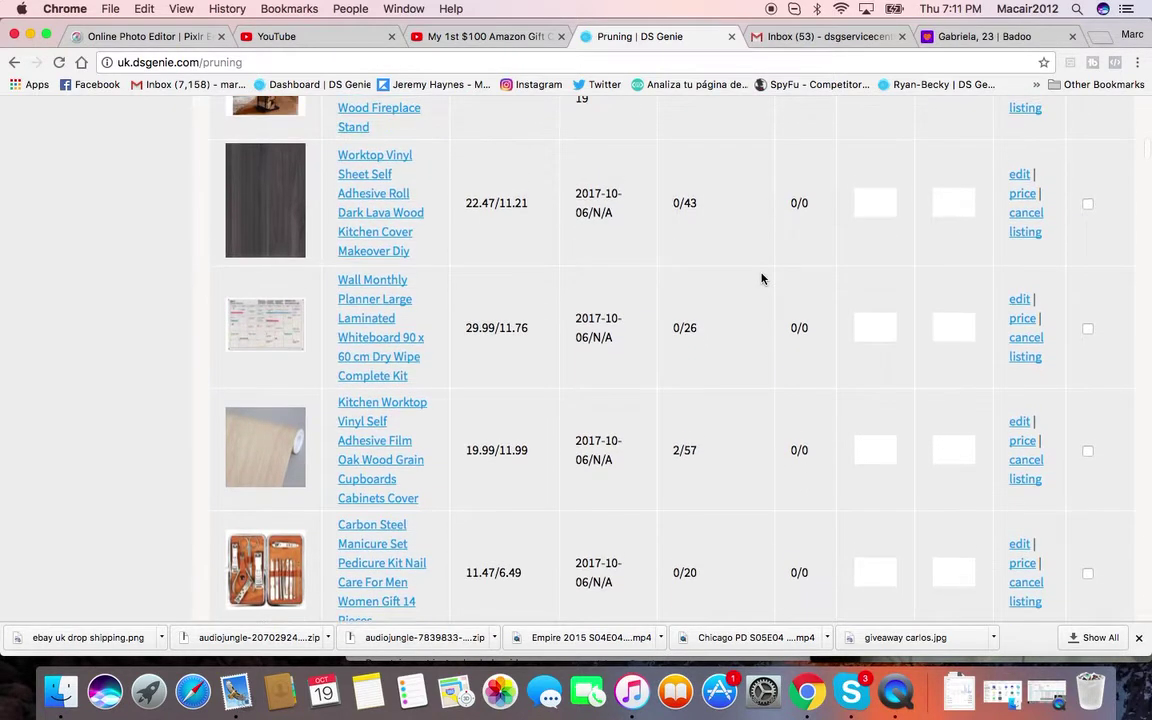
{"action": "scroll", "coordinate": [761, 279], "scroll_direction": "down", "scroll_amount": 6}
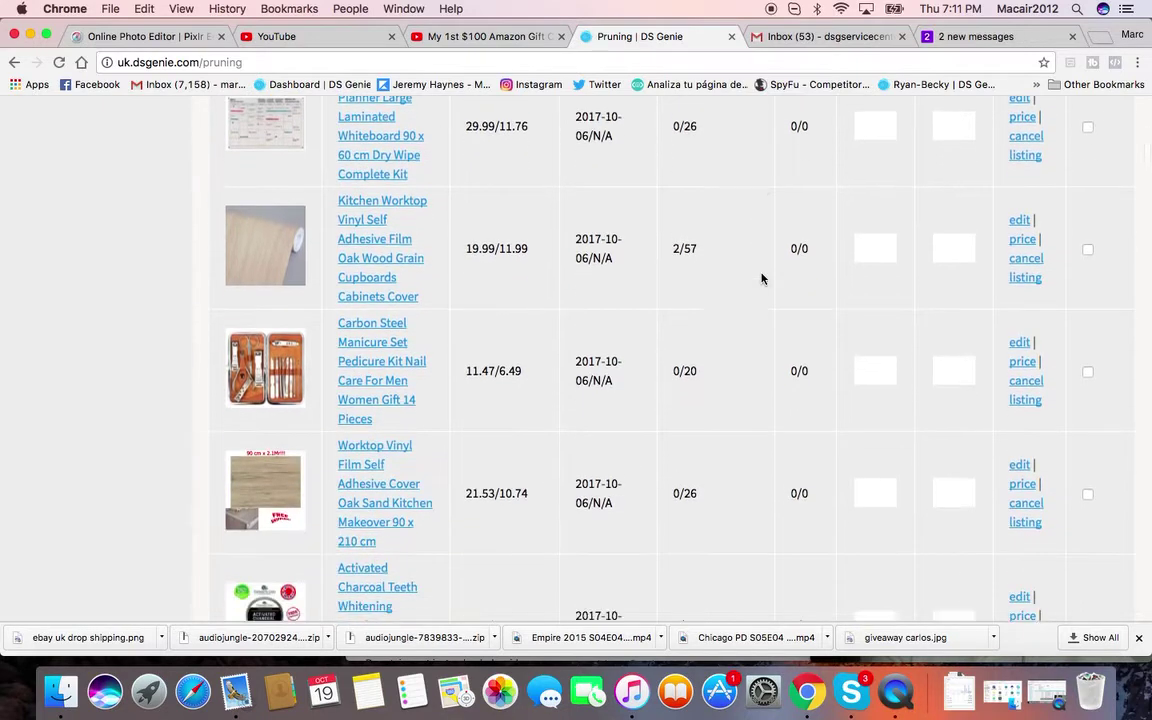
{"action": "left_click_drag", "start_coordinate": [673, 367], "coordinate": [698, 367]}
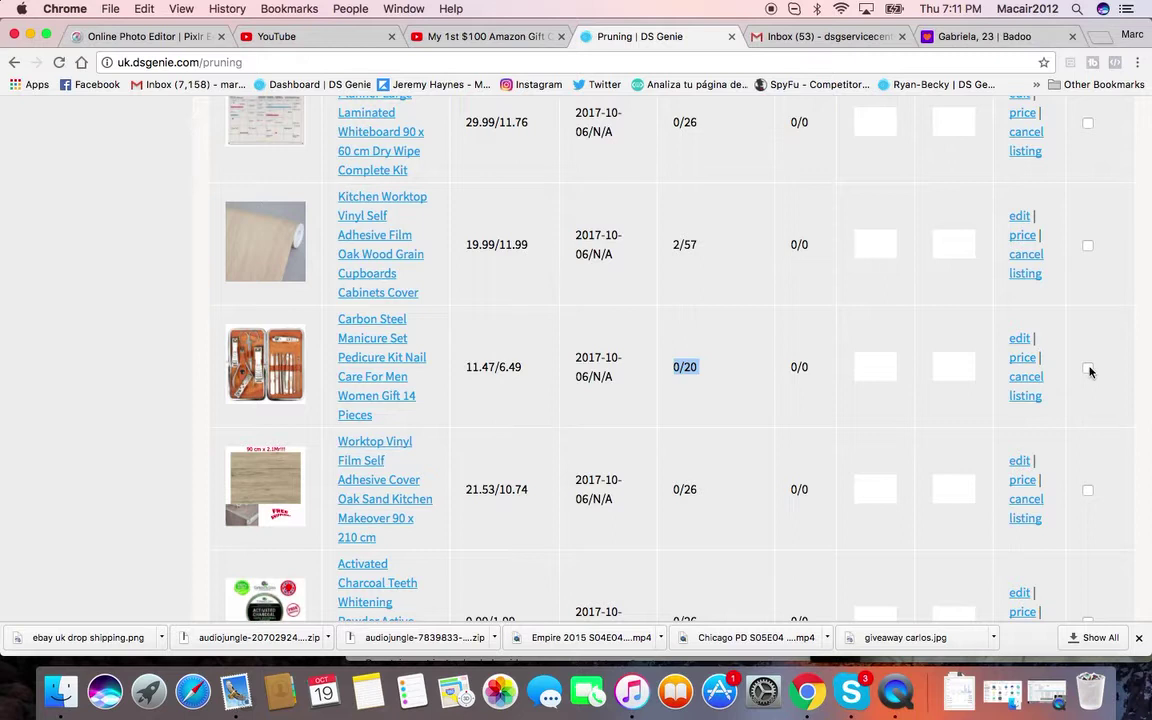
{"action": "scroll", "coordinate": [759, 382], "scroll_direction": "down", "scroll_amount": 3}
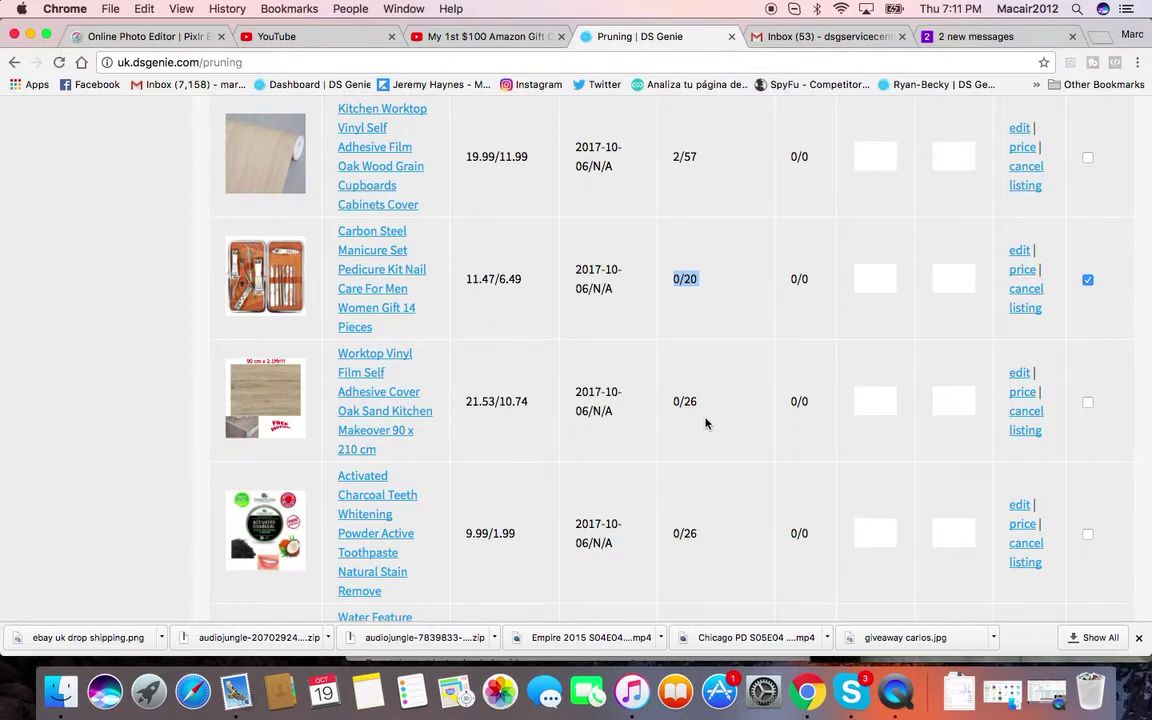
{"action": "scroll", "coordinate": [705, 425], "scroll_direction": "up", "scroll_amount": 3}
{"action": "scroll", "coordinate": [714, 472], "scroll_direction": "up", "scroll_amount": 8}
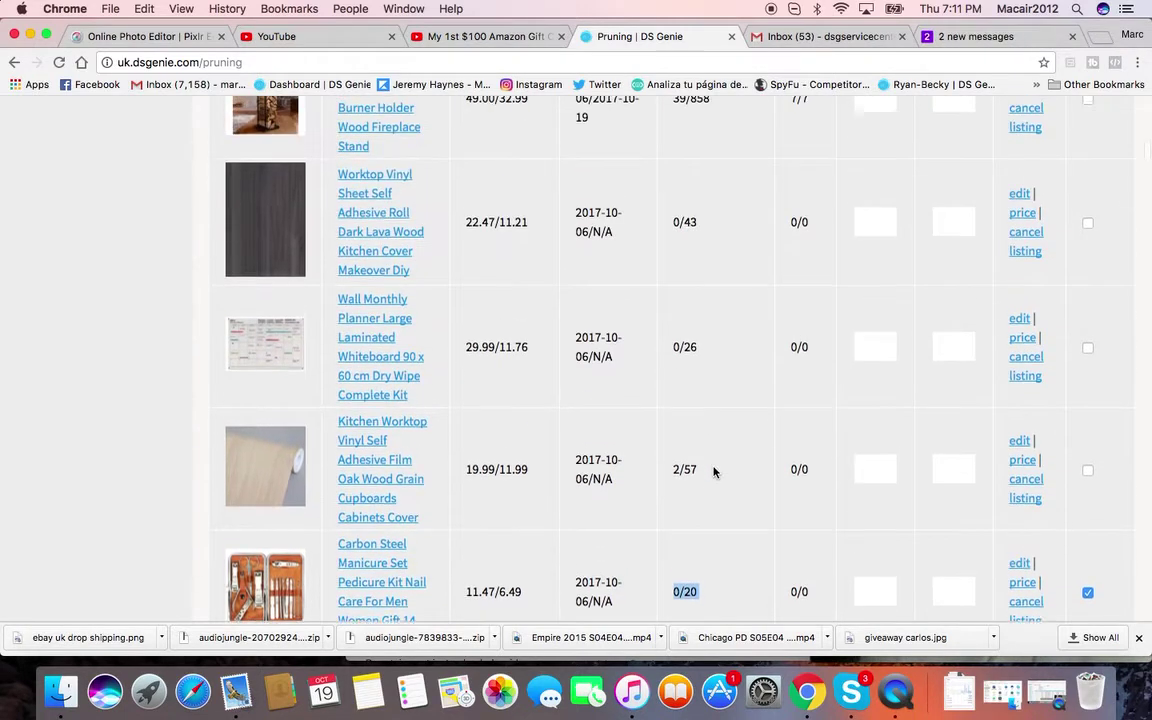
{"action": "scroll", "coordinate": [714, 472], "scroll_direction": "up", "scroll_amount": 7}
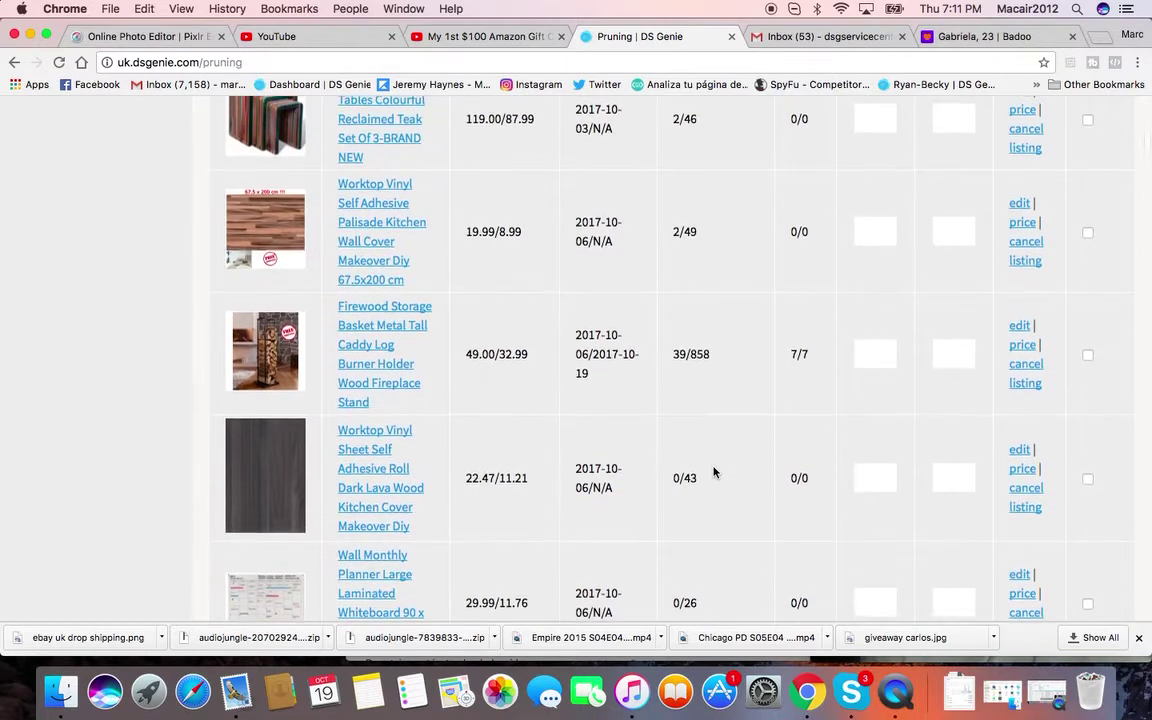
{"action": "scroll", "coordinate": [714, 472], "scroll_direction": "up", "scroll_amount": 6}
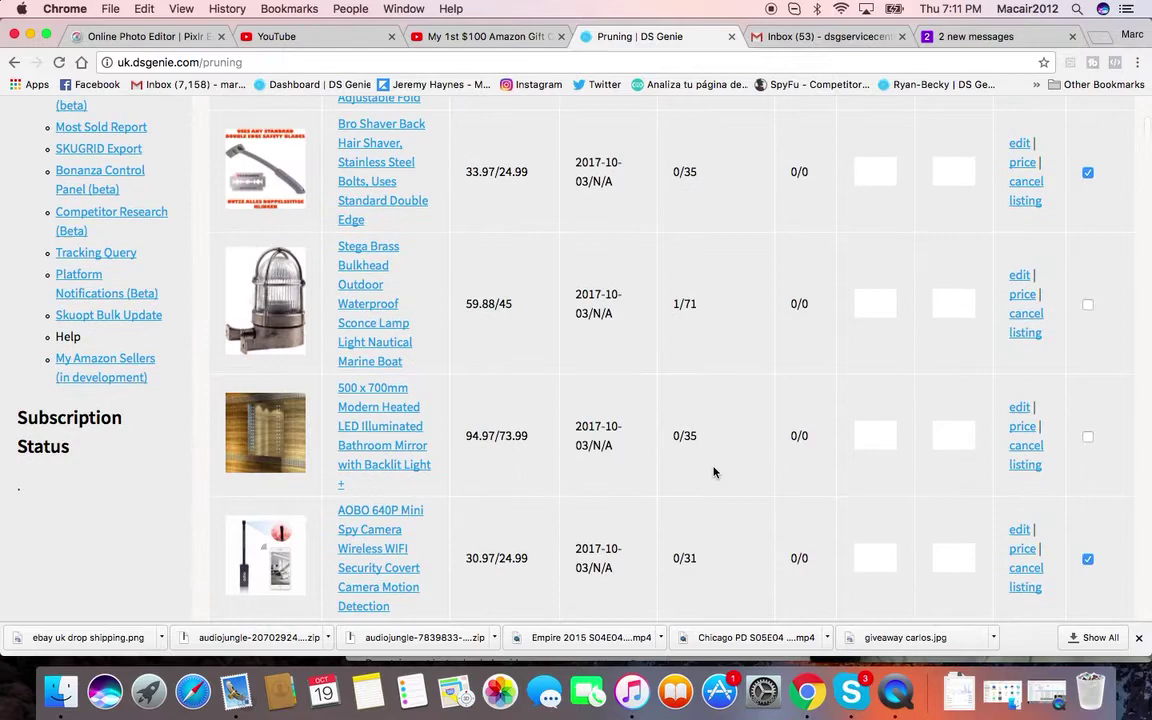
{"action": "scroll", "coordinate": [714, 472], "scroll_direction": "up", "scroll_amount": 7}
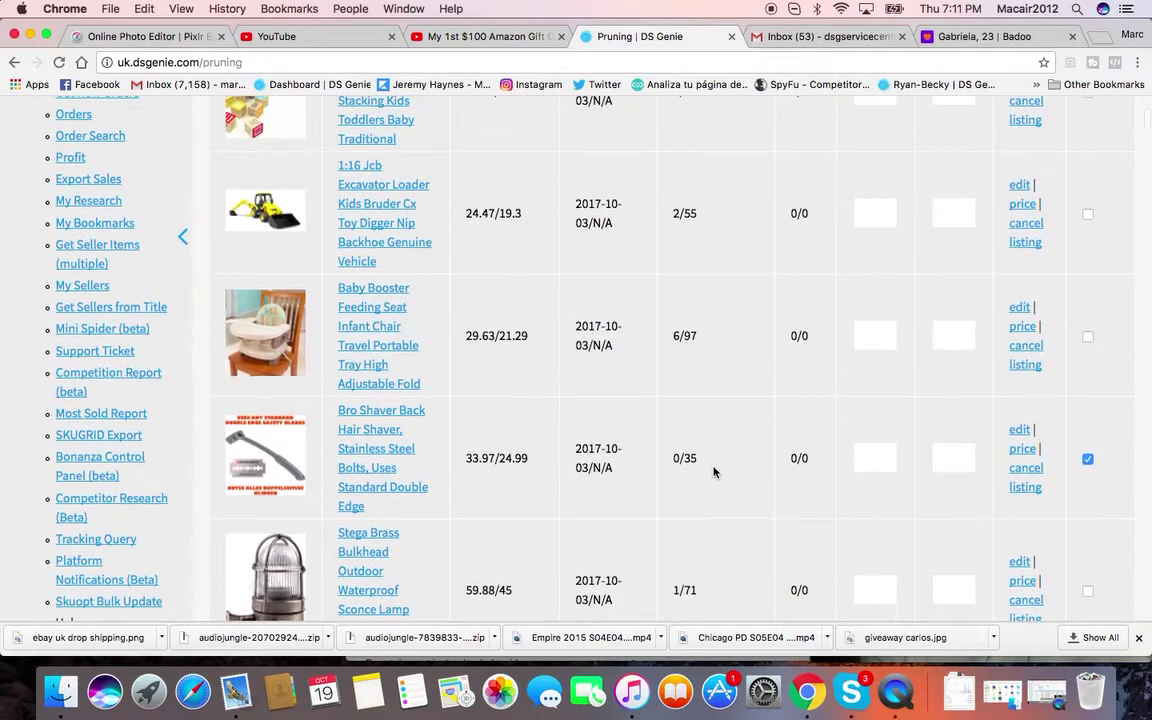
{"action": "scroll", "coordinate": [714, 472], "scroll_direction": "up", "scroll_amount": 6}
{"action": "scroll", "coordinate": [714, 472], "scroll_direction": "down", "scroll_amount": 20}
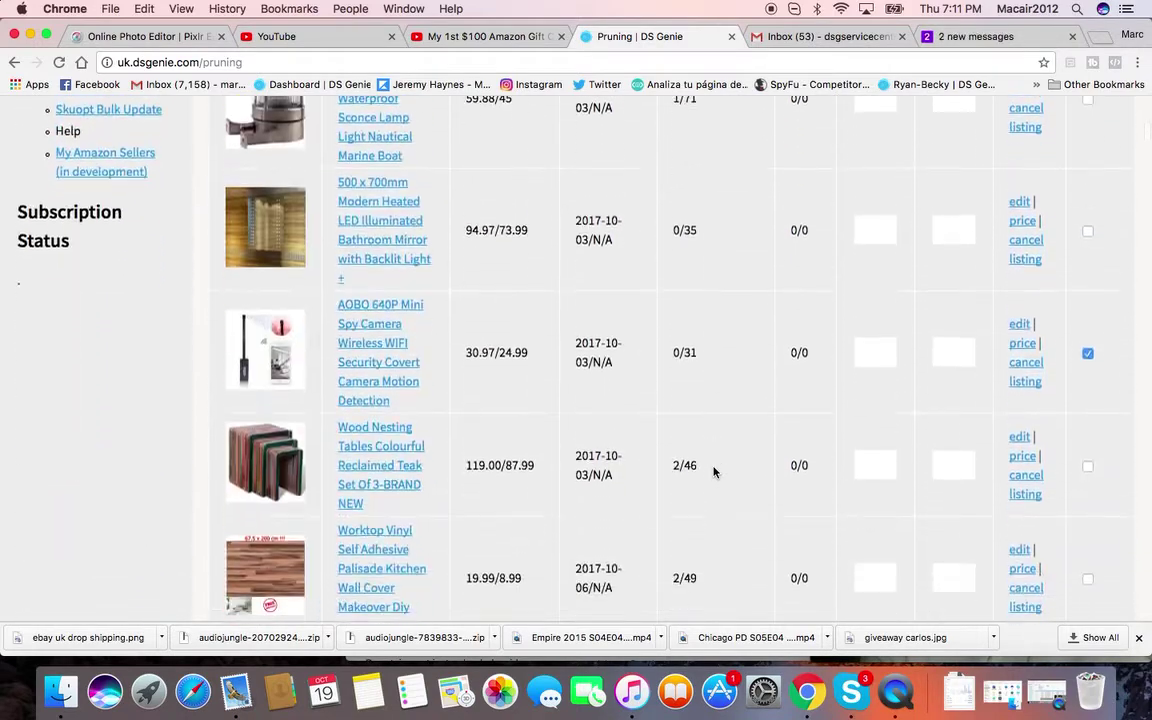
{"action": "scroll", "coordinate": [714, 472], "scroll_direction": "down", "scroll_amount": 7}
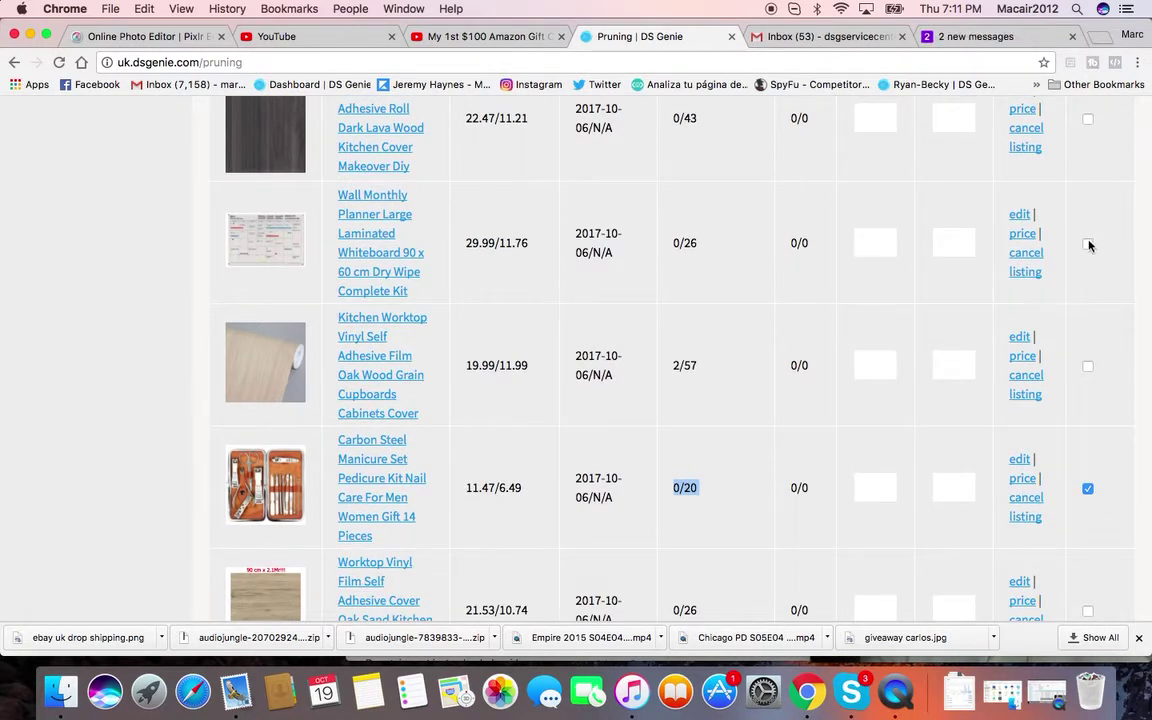
Highlight the Wall Planner's 0/26 views figure in the pruning table
{"action": "scroll", "coordinate": [829, 306], "scroll_direction": "down", "scroll_amount": 5}
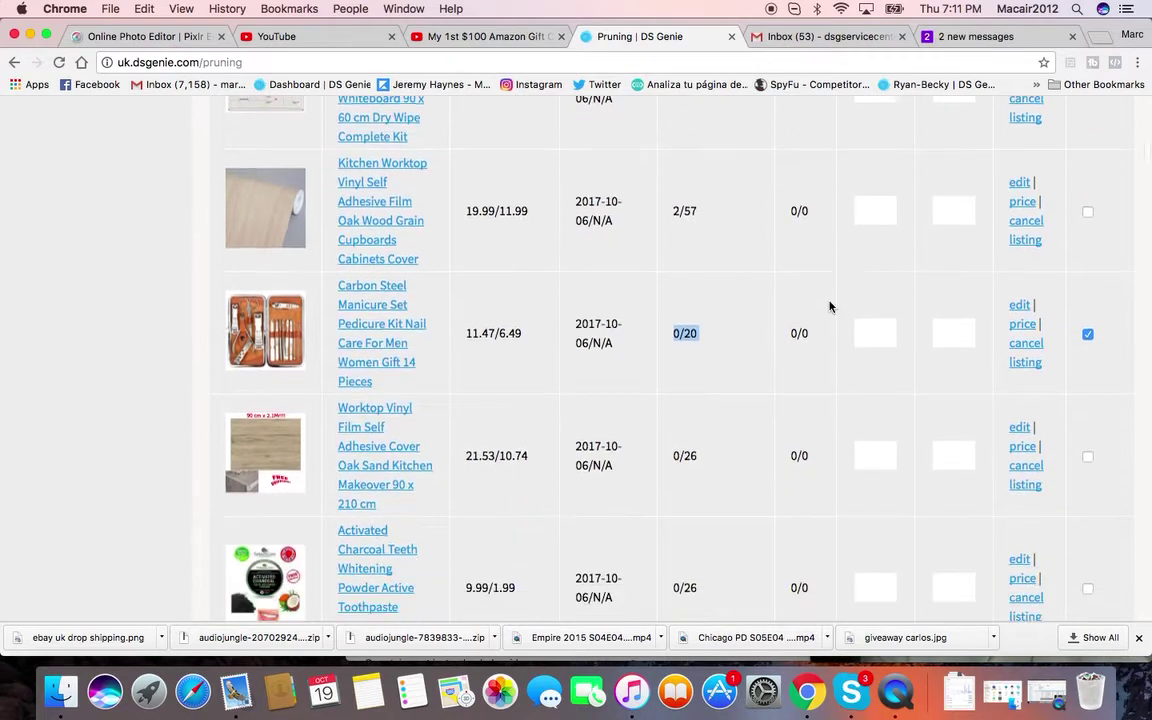
{"action": "scroll", "coordinate": [828, 303], "scroll_direction": "up", "scroll_amount": 3}
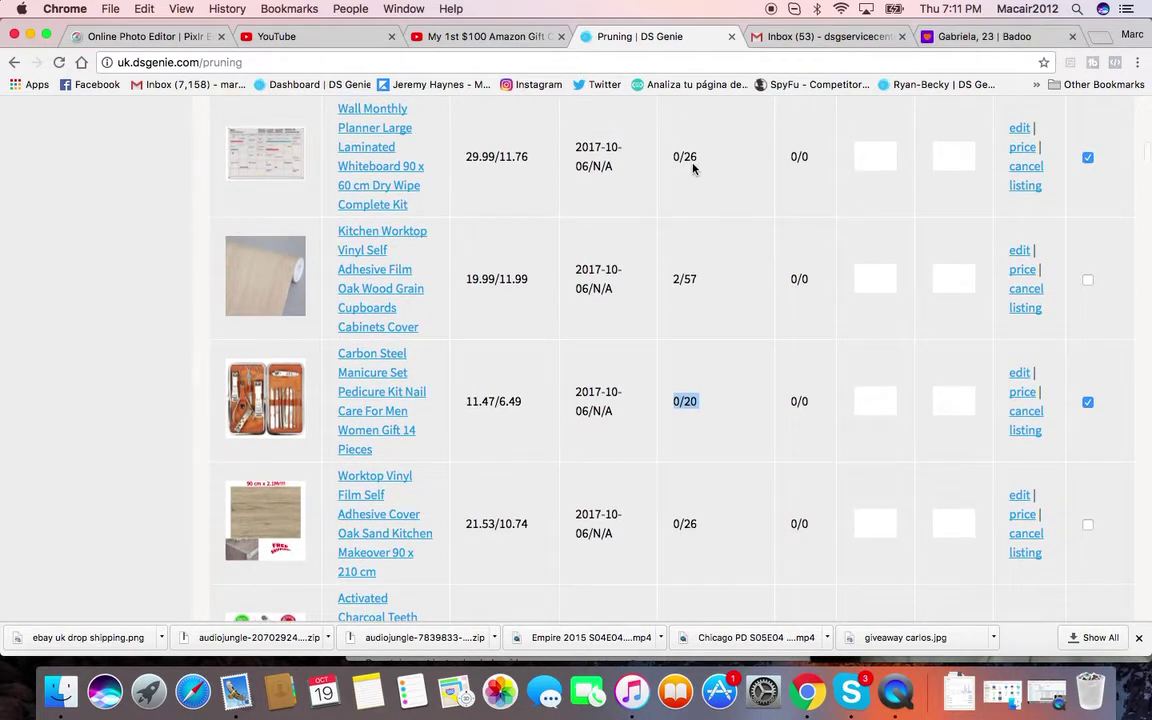
{"action": "left_click_drag", "start_coordinate": [697, 158], "coordinate": [688, 156]}
Mark the Worktop Vinyl Film and Water Feature Fountain listings for cancellation
{"action": "scroll", "coordinate": [702, 170], "scroll_direction": "down", "scroll_amount": 6}
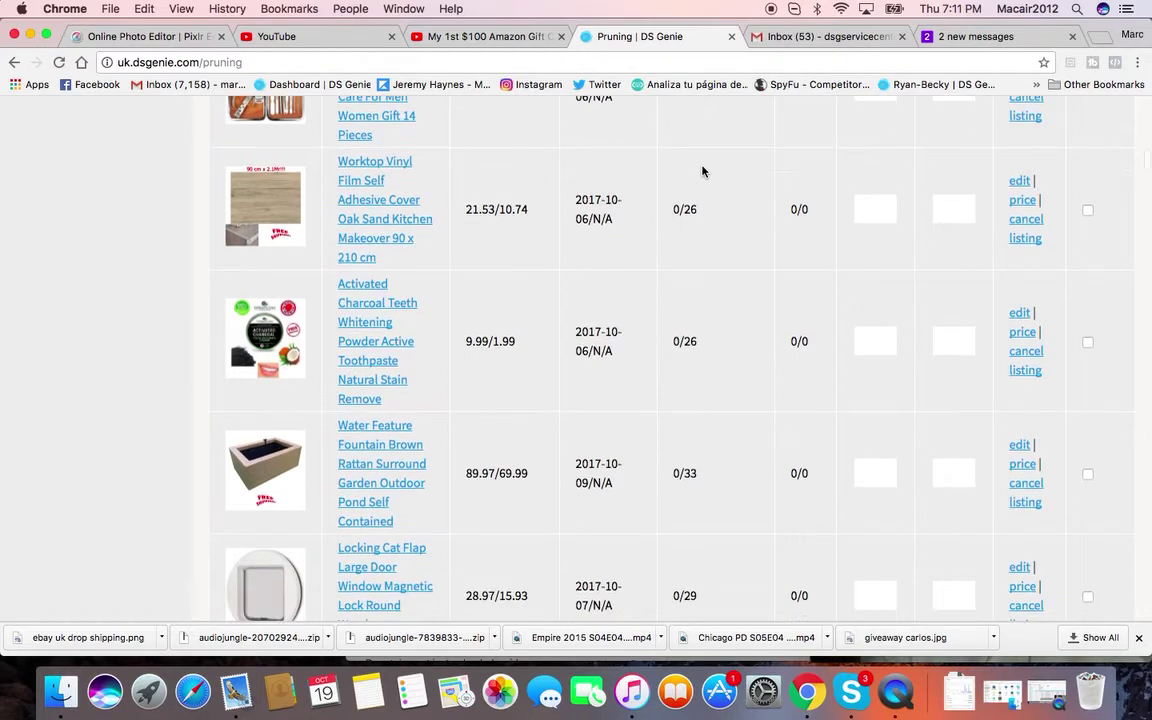
{"action": "scroll", "coordinate": [702, 172], "scroll_direction": "down", "scroll_amount": 1}
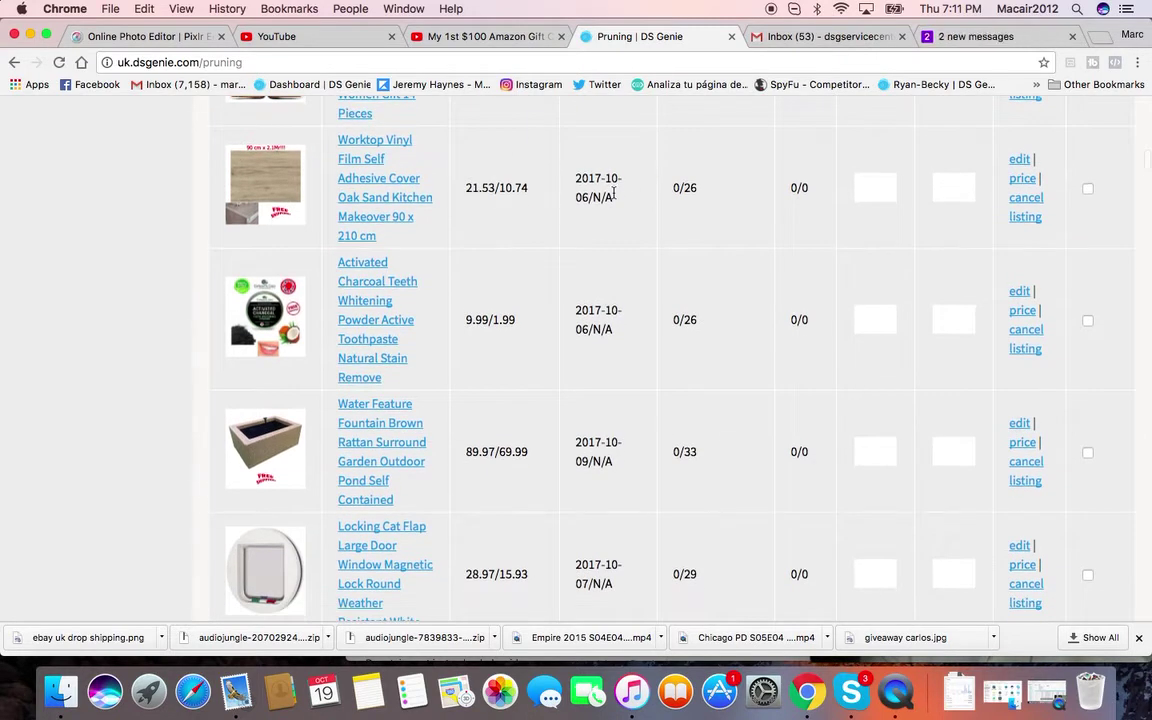
{"action": "left_click", "coordinate": [1088, 189]}
{"action": "scroll", "coordinate": [779, 244], "scroll_direction": "down", "scroll_amount": 2}
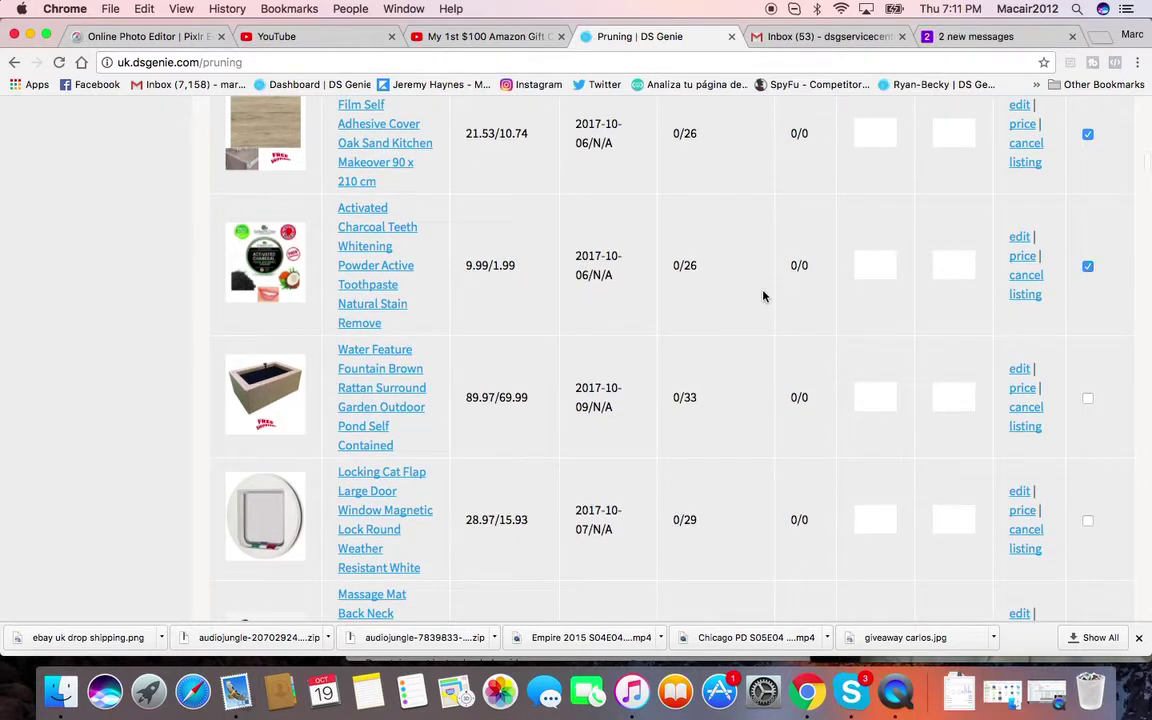
{"action": "scroll", "coordinate": [763, 296], "scroll_direction": "down", "scroll_amount": 4}
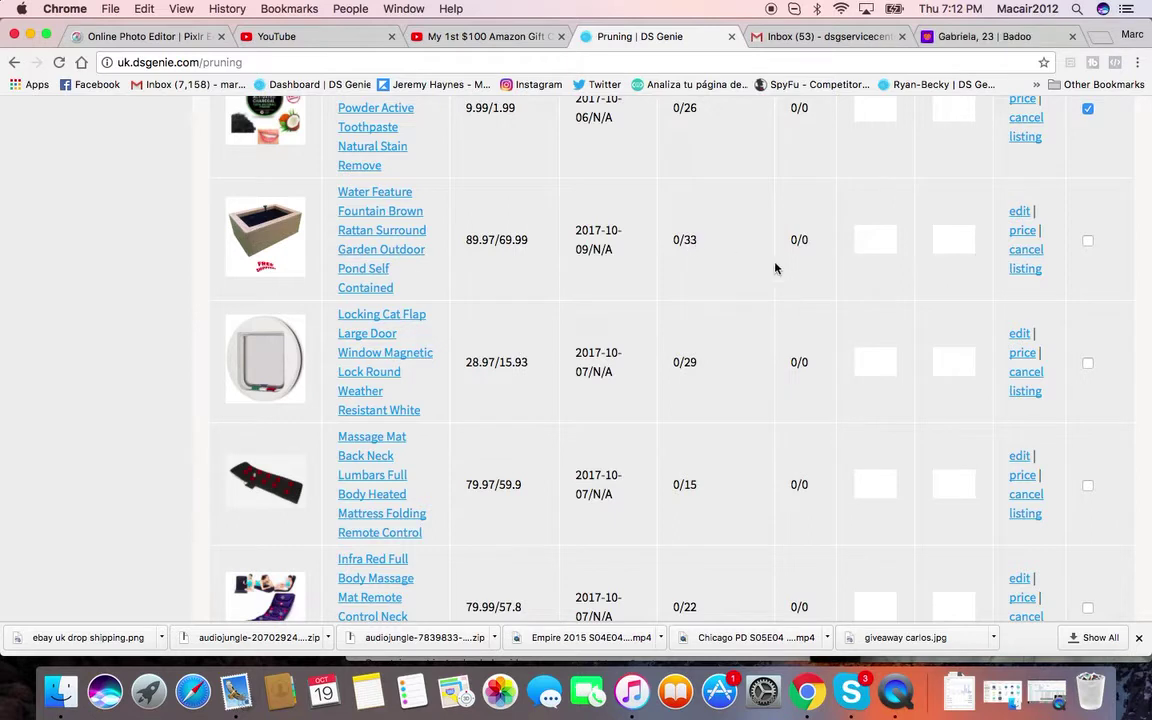
{"action": "left_click", "coordinate": [1088, 241]}
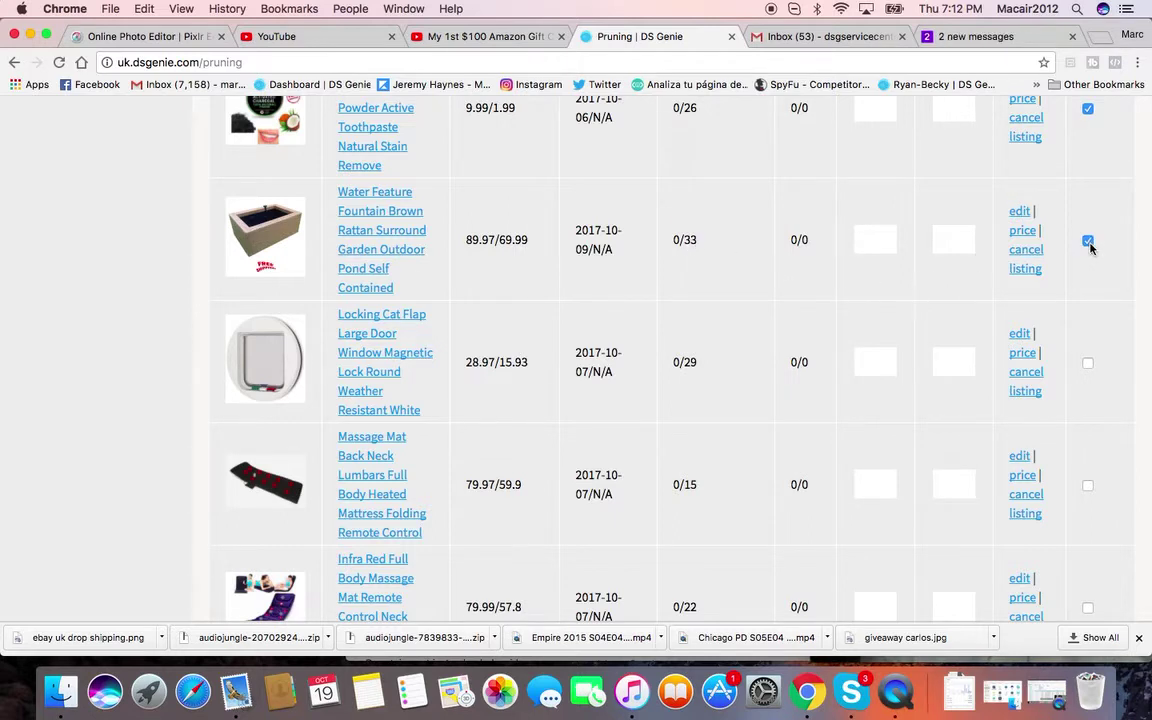
{"action": "scroll", "coordinate": [763, 308], "scroll_direction": "down", "scroll_amount": 2}
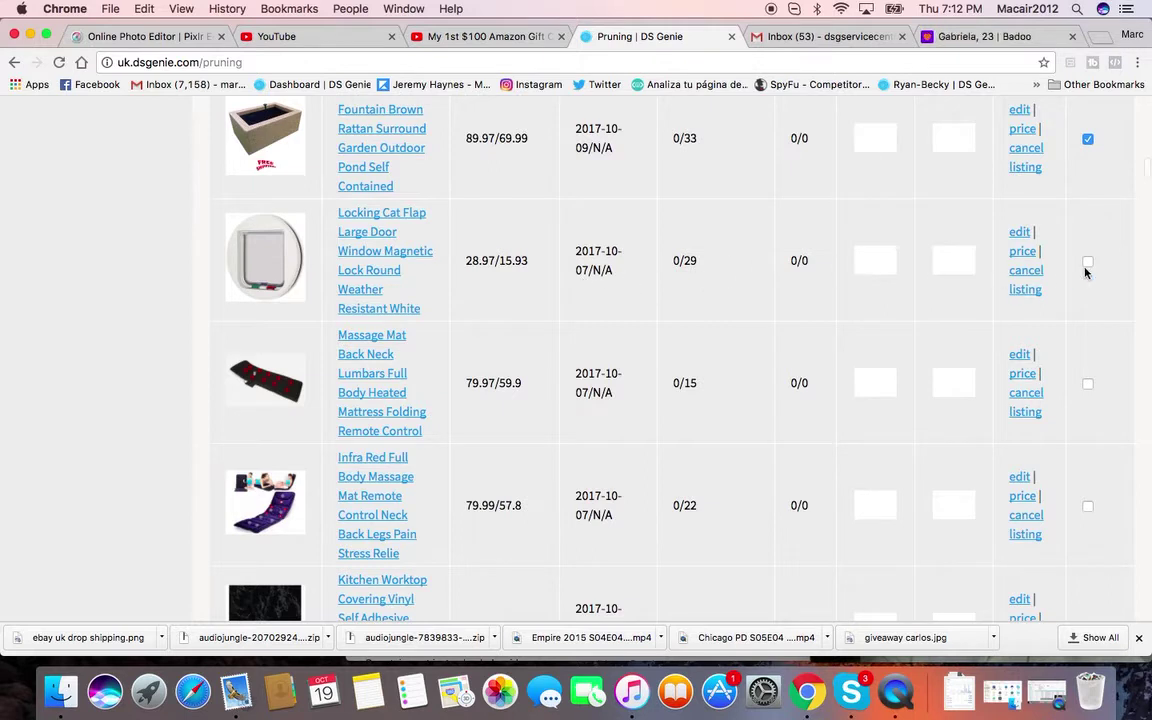
{"action": "scroll", "coordinate": [800, 327], "scroll_direction": "down", "scroll_amount": 2}
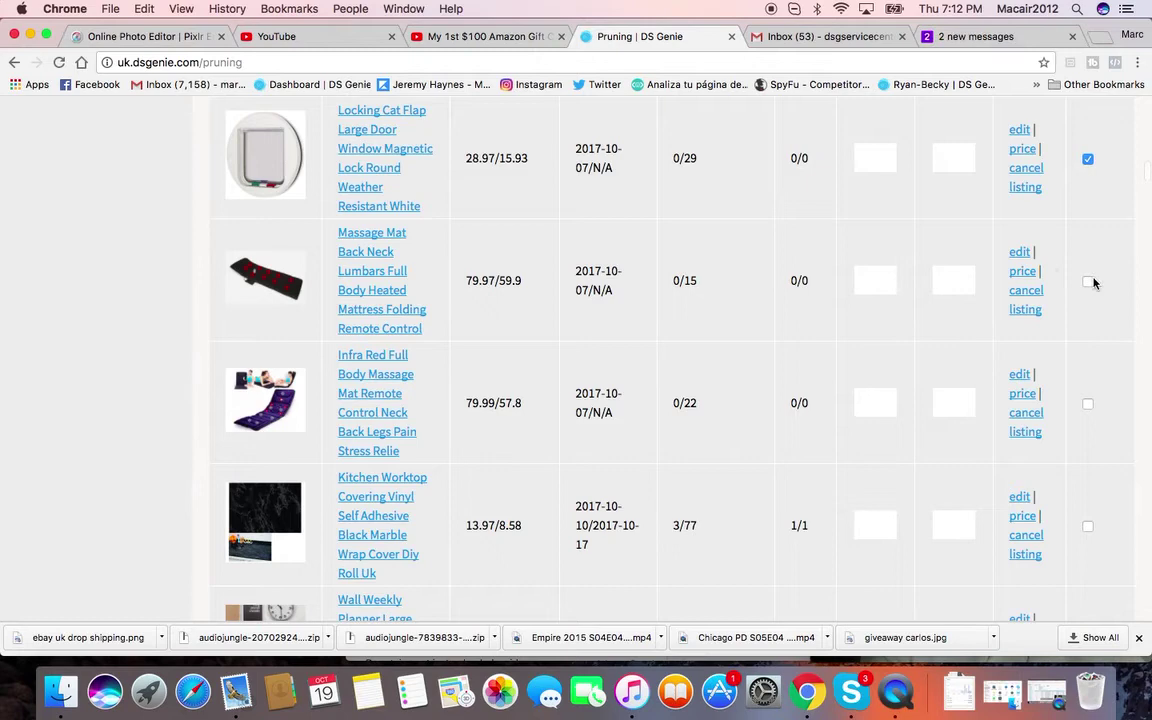
{"action": "scroll", "coordinate": [805, 296], "scroll_direction": "down", "scroll_amount": 3}
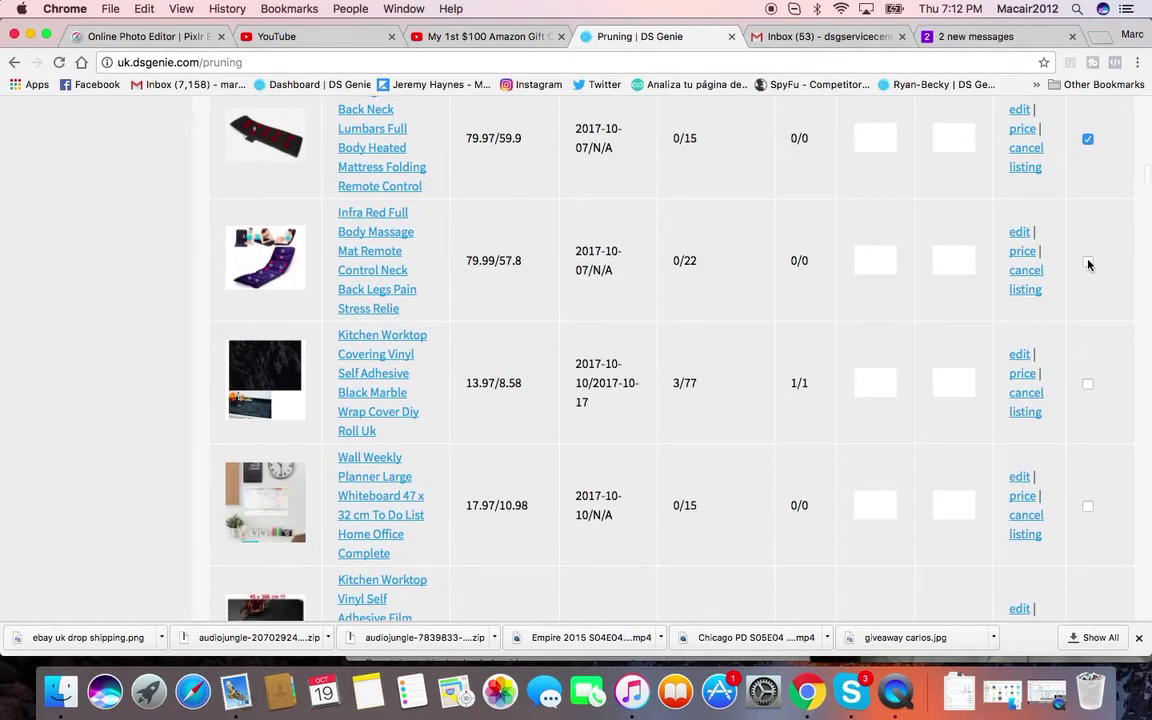
{"action": "scroll", "coordinate": [717, 249], "scroll_direction": "down", "scroll_amount": 5}
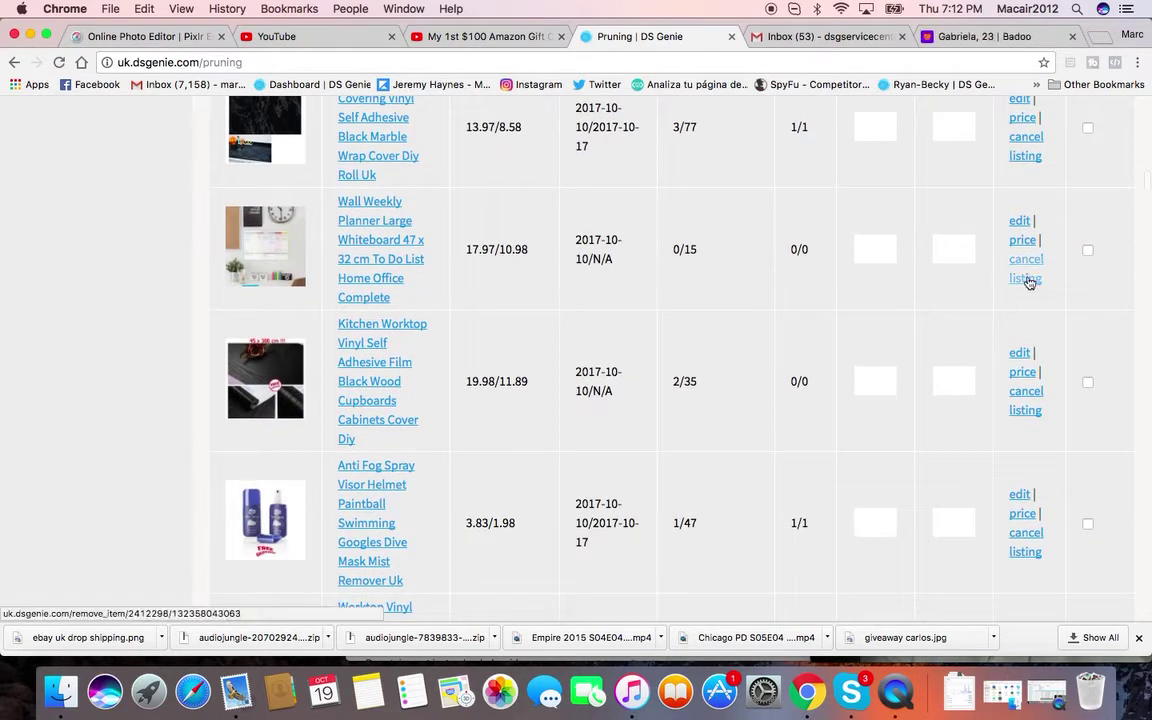
Mark the Wall Weekly Planner and Plastic Table Cloth listings for cancellation
{"action": "left_click", "coordinate": [1088, 253]}
{"action": "scroll", "coordinate": [725, 288], "scroll_direction": "down", "scroll_amount": 4}
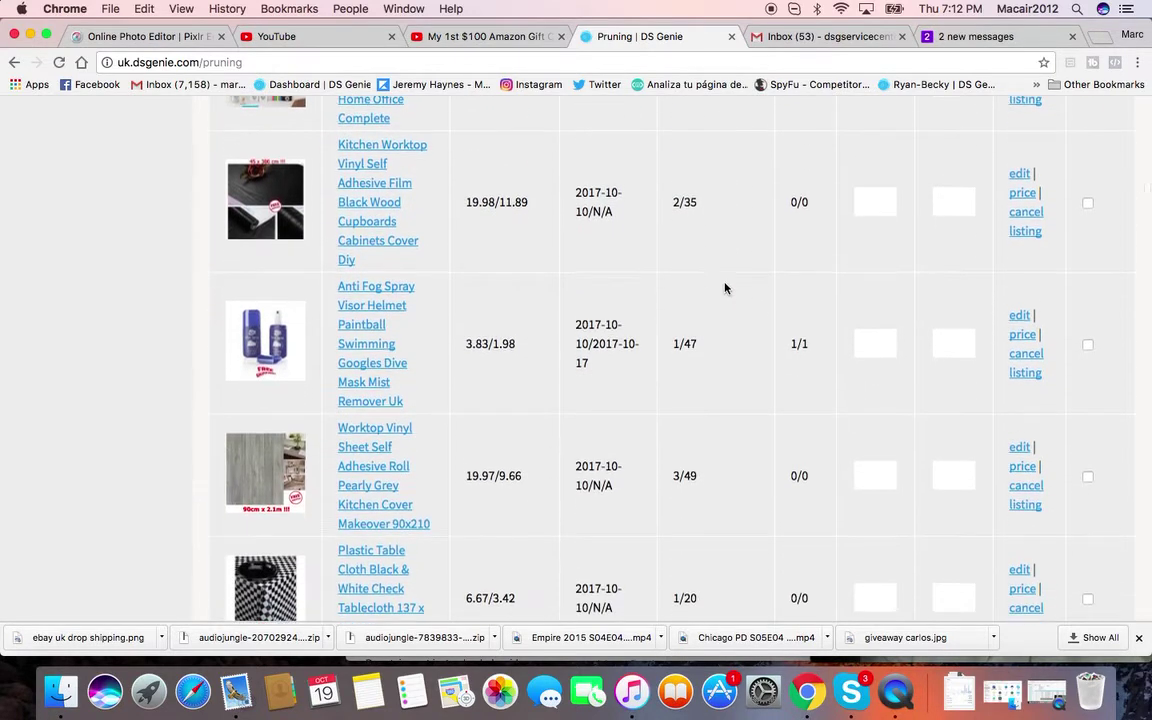
{"action": "scroll", "coordinate": [725, 288], "scroll_direction": "down", "scroll_amount": 5}
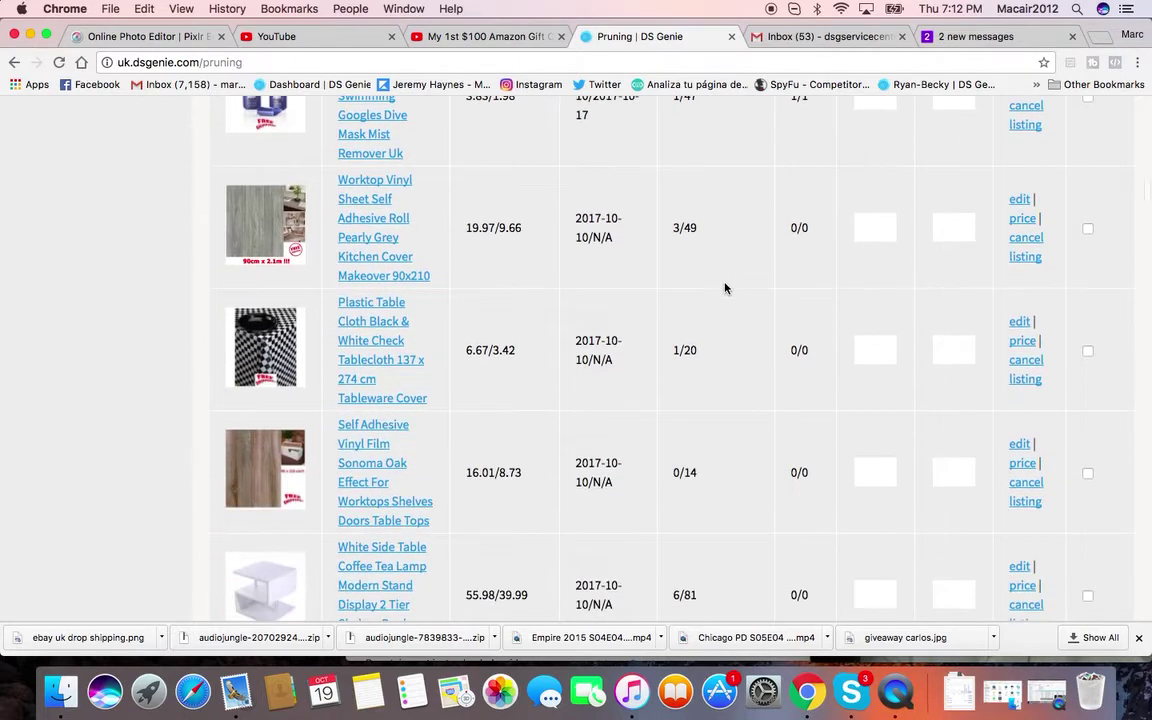
{"action": "scroll", "coordinate": [725, 288], "scroll_direction": "down", "scroll_amount": 2}
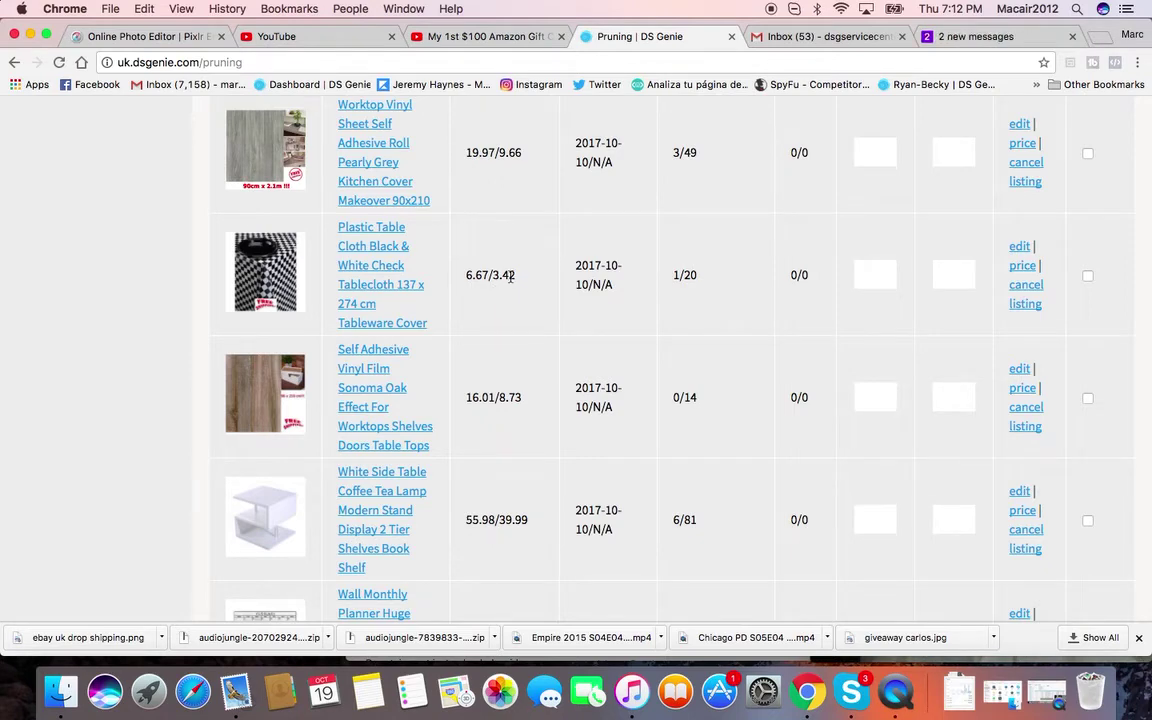
{"action": "left_click", "coordinate": [1087, 277]}
Highlight the Ceramic Panel Heater's 0/23 views figure
{"action": "scroll", "coordinate": [823, 290], "scroll_direction": "down", "scroll_amount": 3}
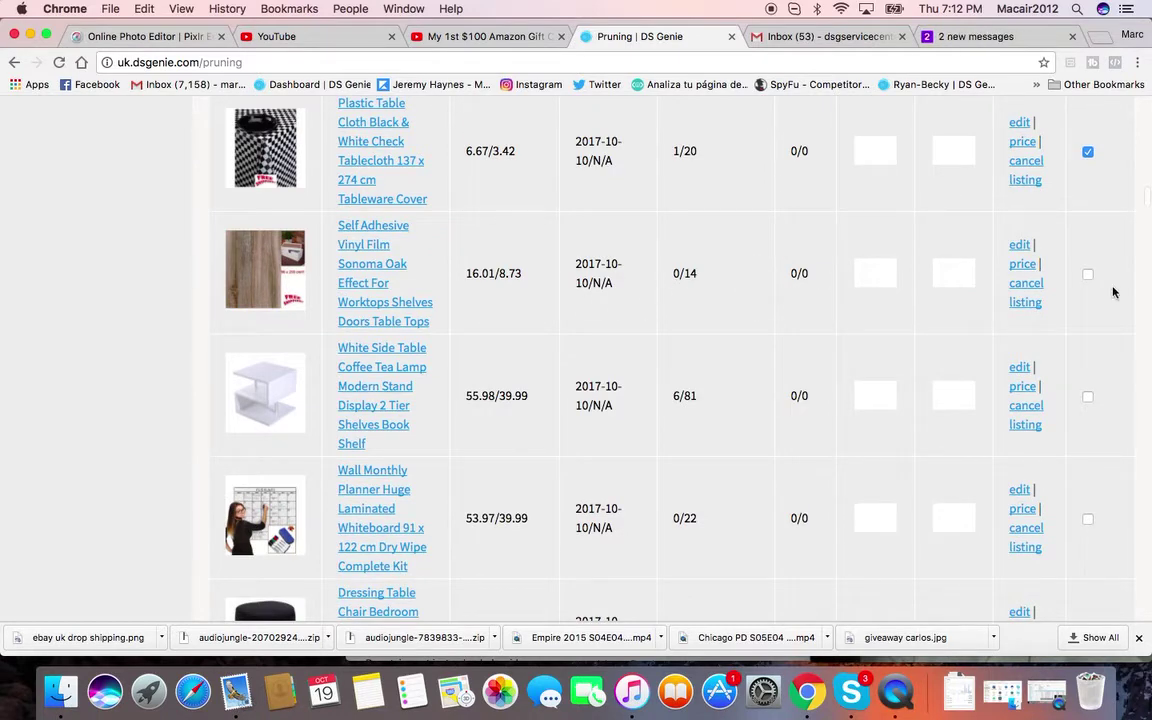
{"action": "scroll", "coordinate": [812, 296], "scroll_direction": "down", "scroll_amount": 5}
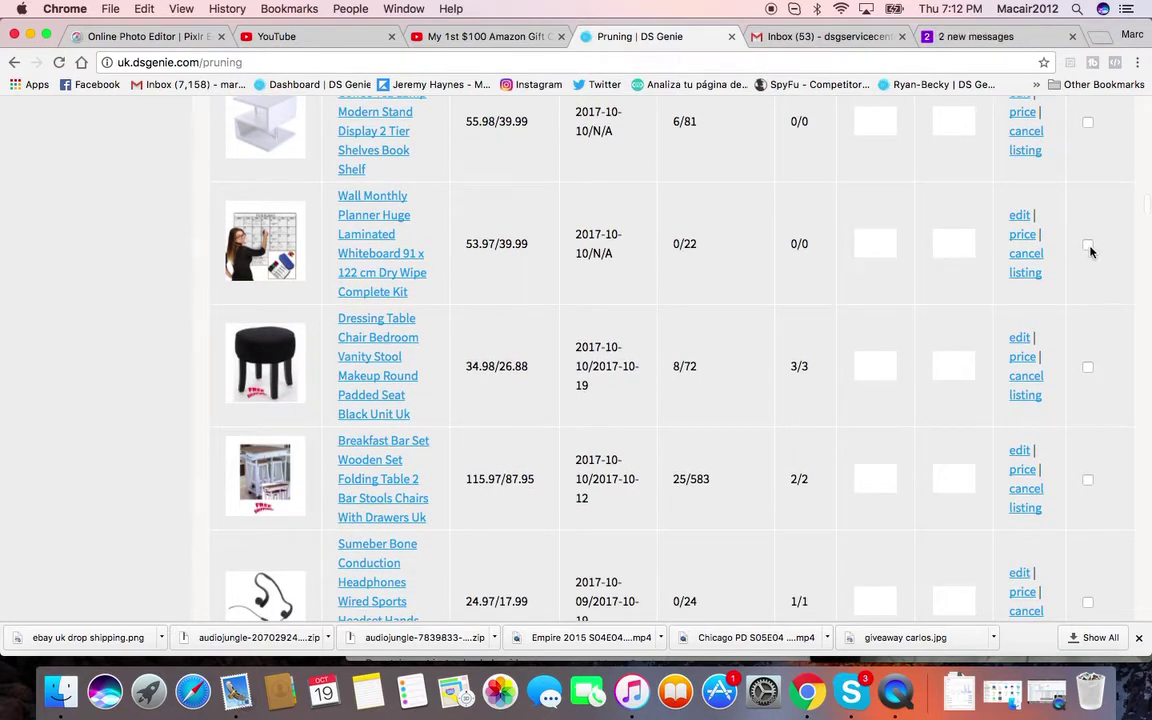
{"action": "scroll", "coordinate": [845, 289], "scroll_direction": "down", "scroll_amount": 5}
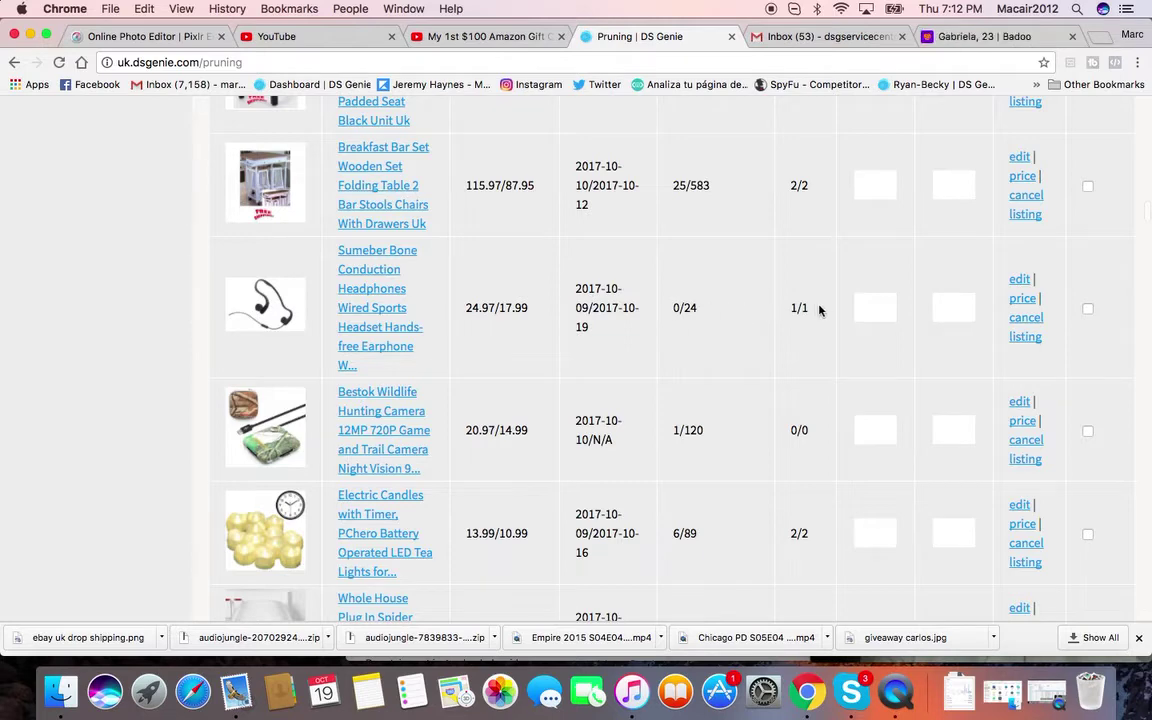
{"action": "scroll", "coordinate": [743, 325], "scroll_direction": "down", "scroll_amount": 5}
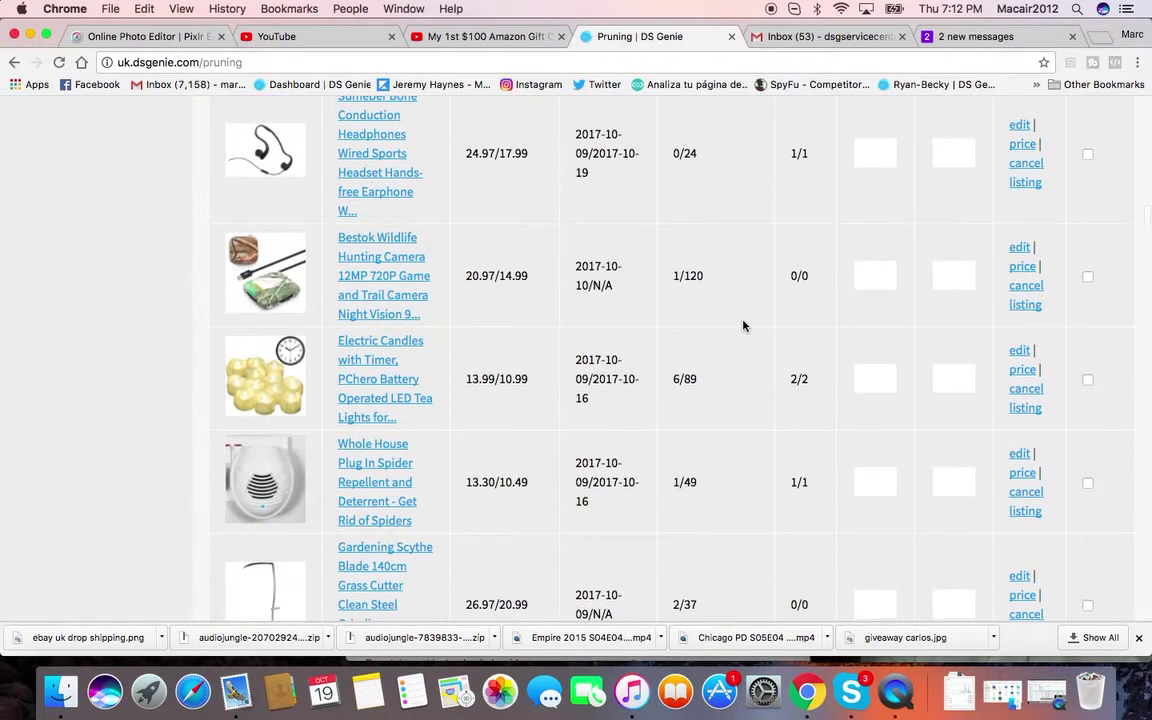
{"action": "scroll", "coordinate": [743, 325], "scroll_direction": "down", "scroll_amount": 7}
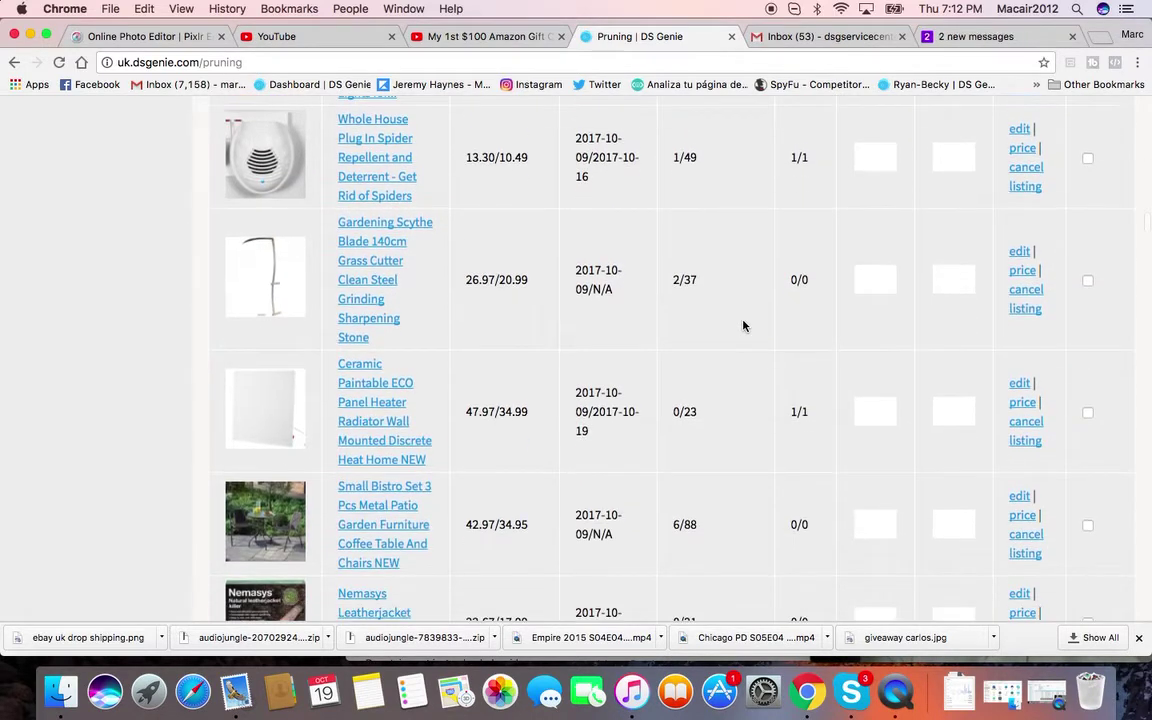
{"action": "triple_click", "coordinate": [690, 317]}
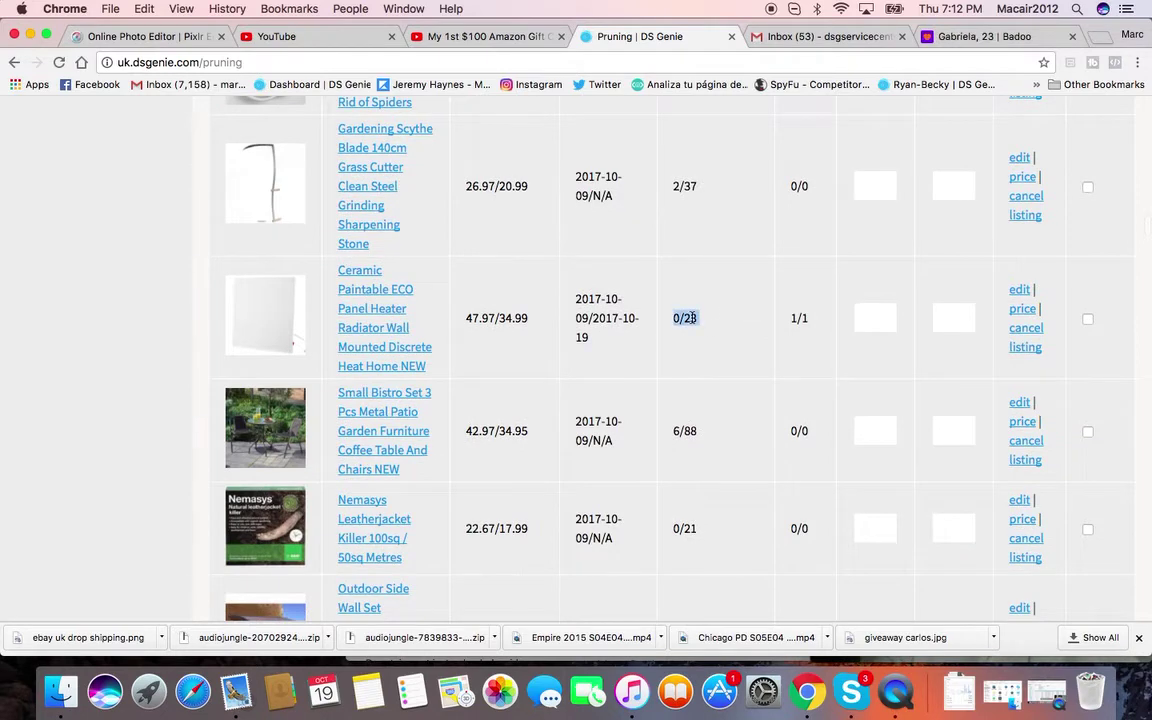
Mark the Nemasys Leatherjacket Killer listing for cancellation and continue down the table
{"action": "scroll", "coordinate": [691, 320], "scroll_direction": "down", "scroll_amount": 5}
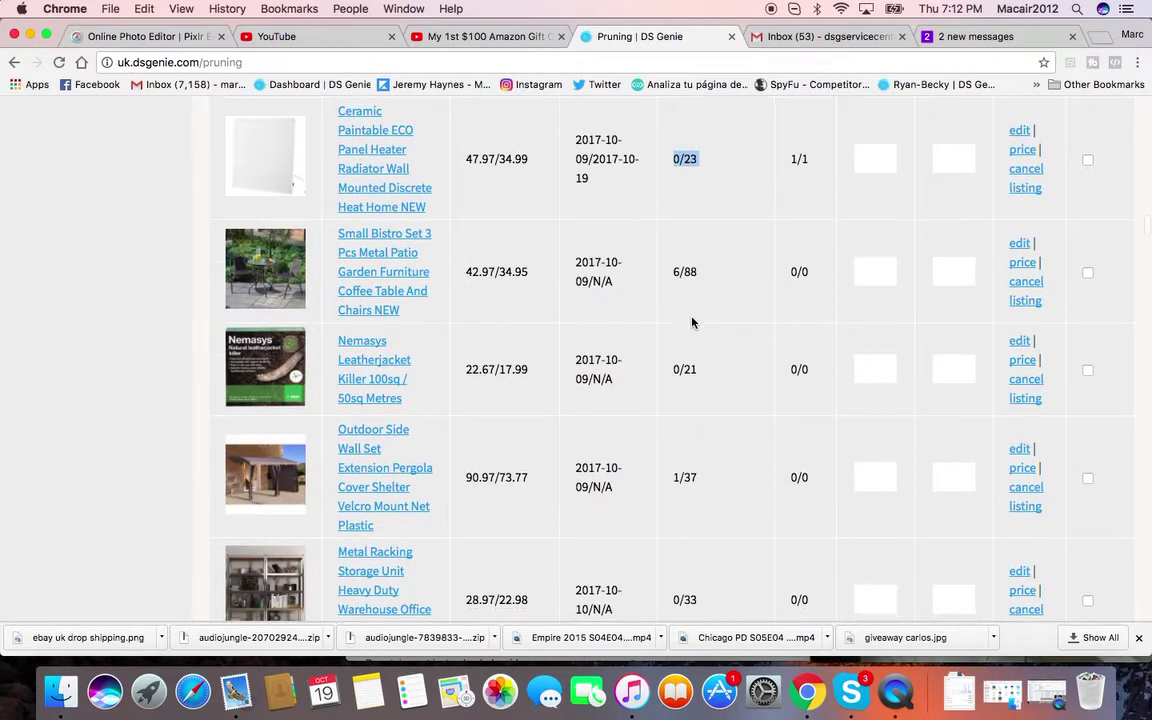
{"action": "scroll", "coordinate": [691, 322], "scroll_direction": "down", "scroll_amount": 2}
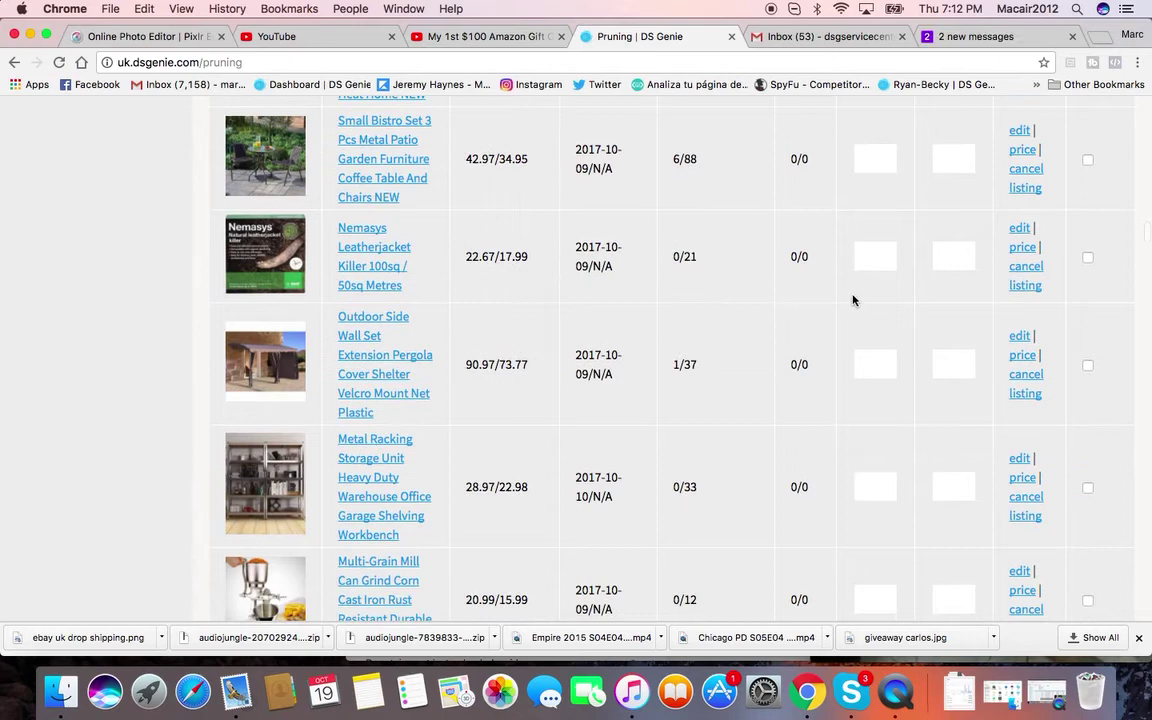
{"action": "left_click", "coordinate": [1088, 259]}
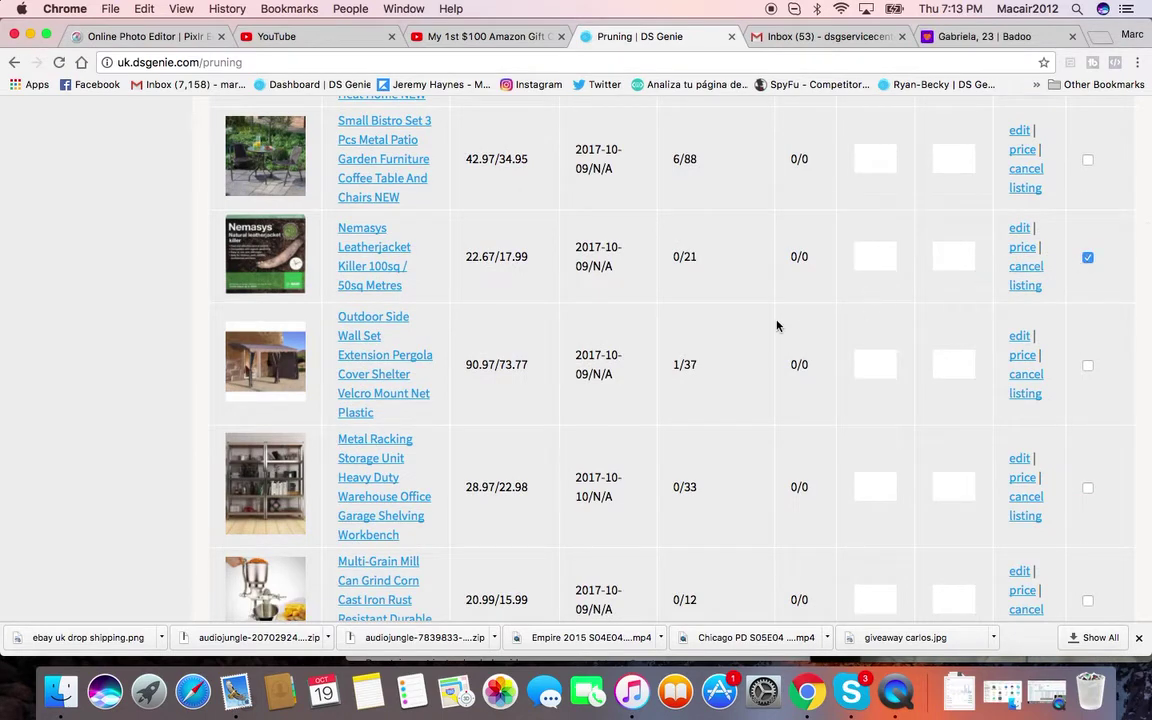
{"action": "scroll", "coordinate": [777, 324], "scroll_direction": "down", "scroll_amount": 3}
{"action": "scroll", "coordinate": [777, 325], "scroll_direction": "down", "scroll_amount": 2}
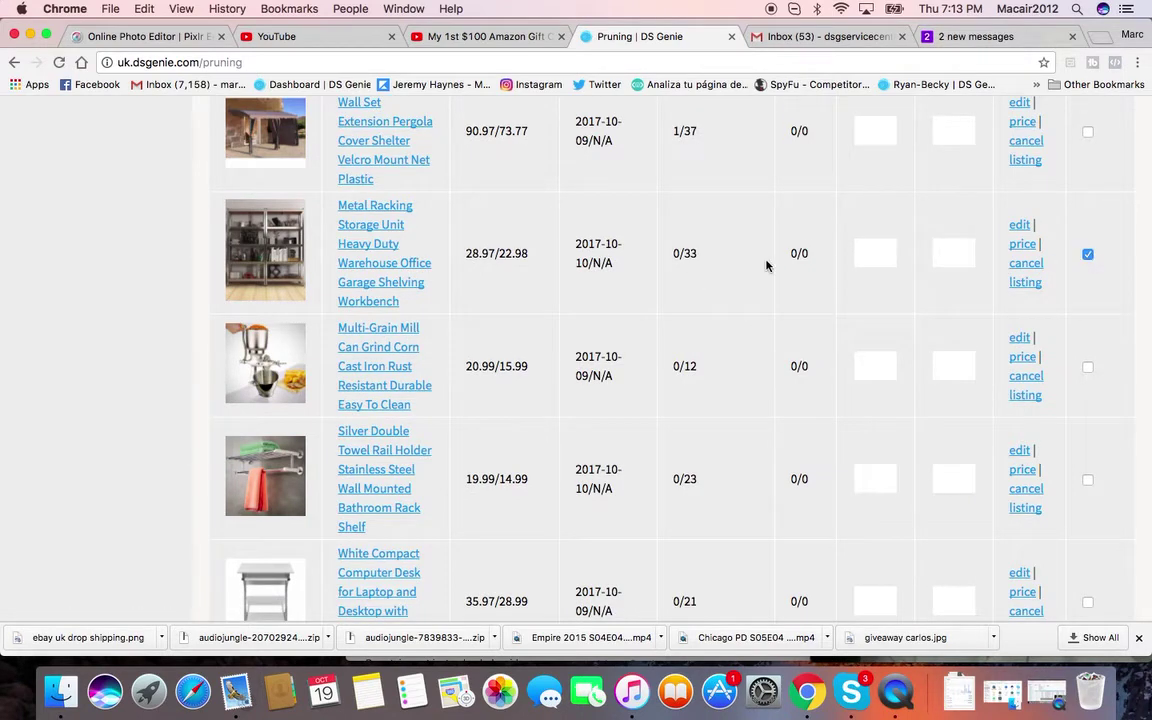
{"action": "scroll", "coordinate": [766, 265], "scroll_direction": "down", "scroll_amount": 2}
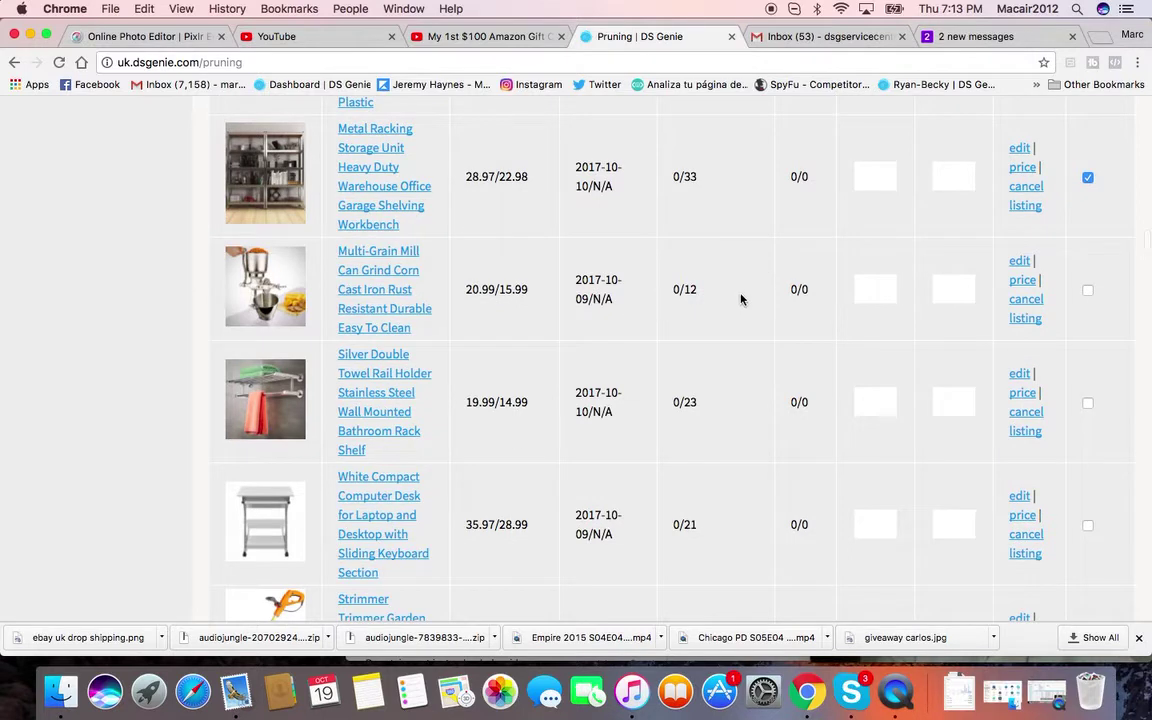
{"action": "scroll", "coordinate": [812, 339], "scroll_direction": "down", "scroll_amount": 3}
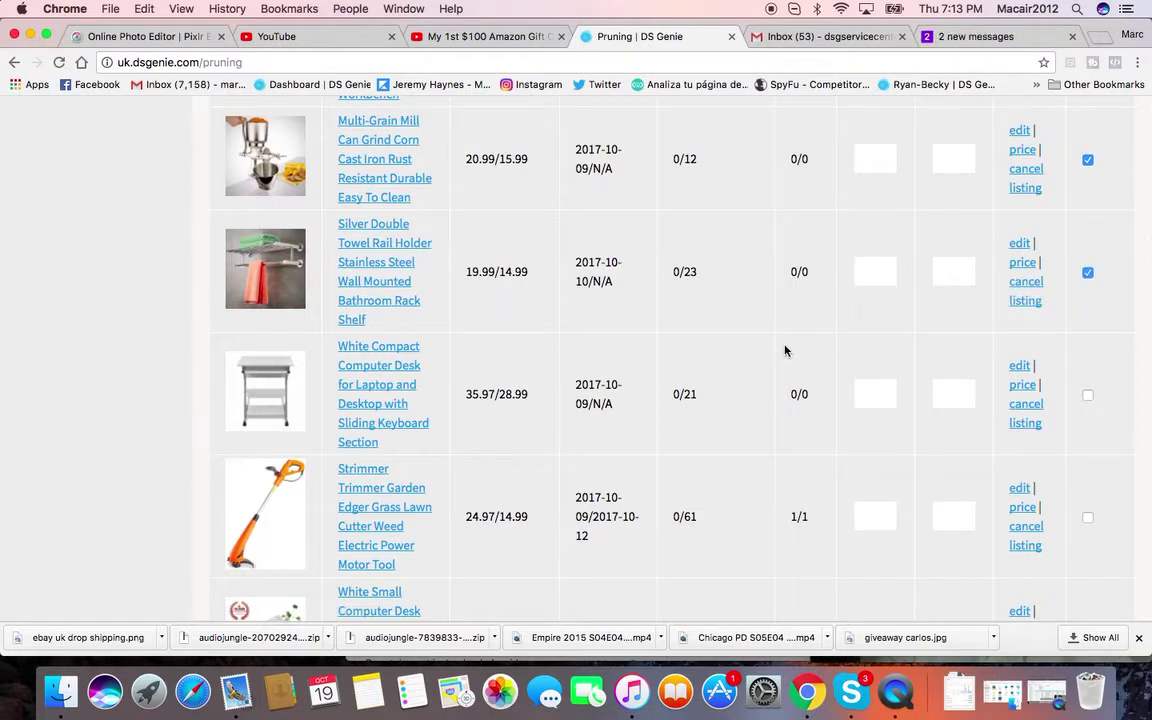
{"action": "scroll", "coordinate": [785, 350], "scroll_direction": "down", "scroll_amount": 3}
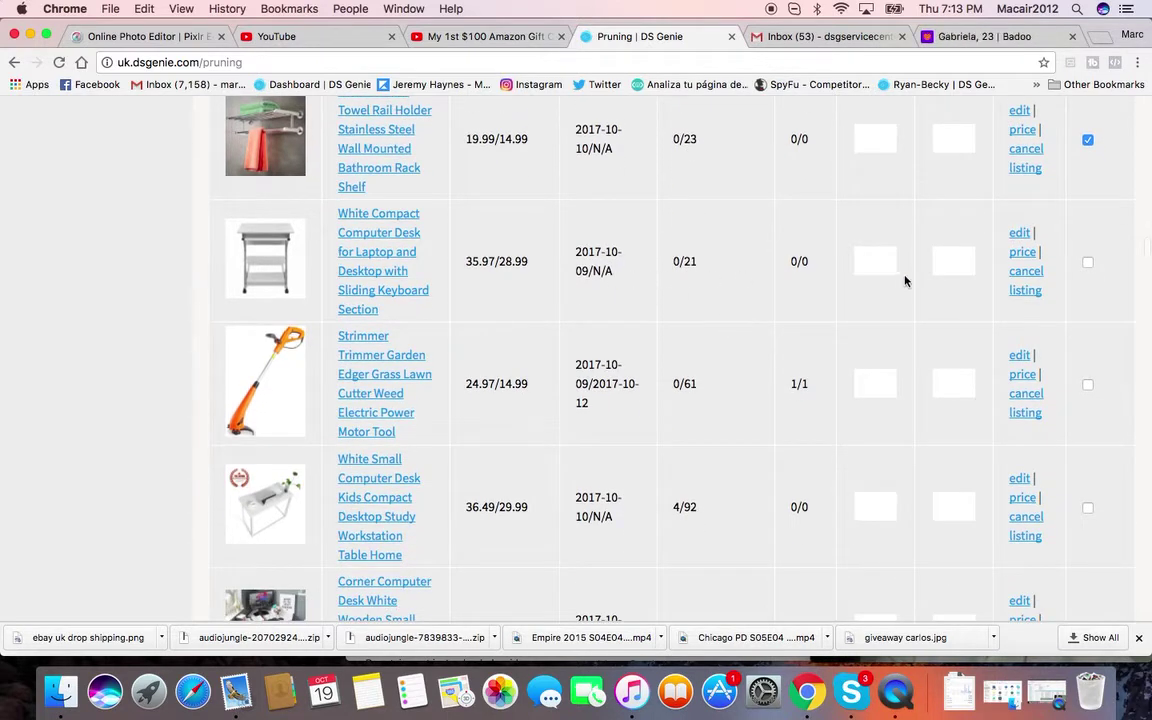
{"action": "scroll", "coordinate": [746, 327], "scroll_direction": "down", "scroll_amount": 3}
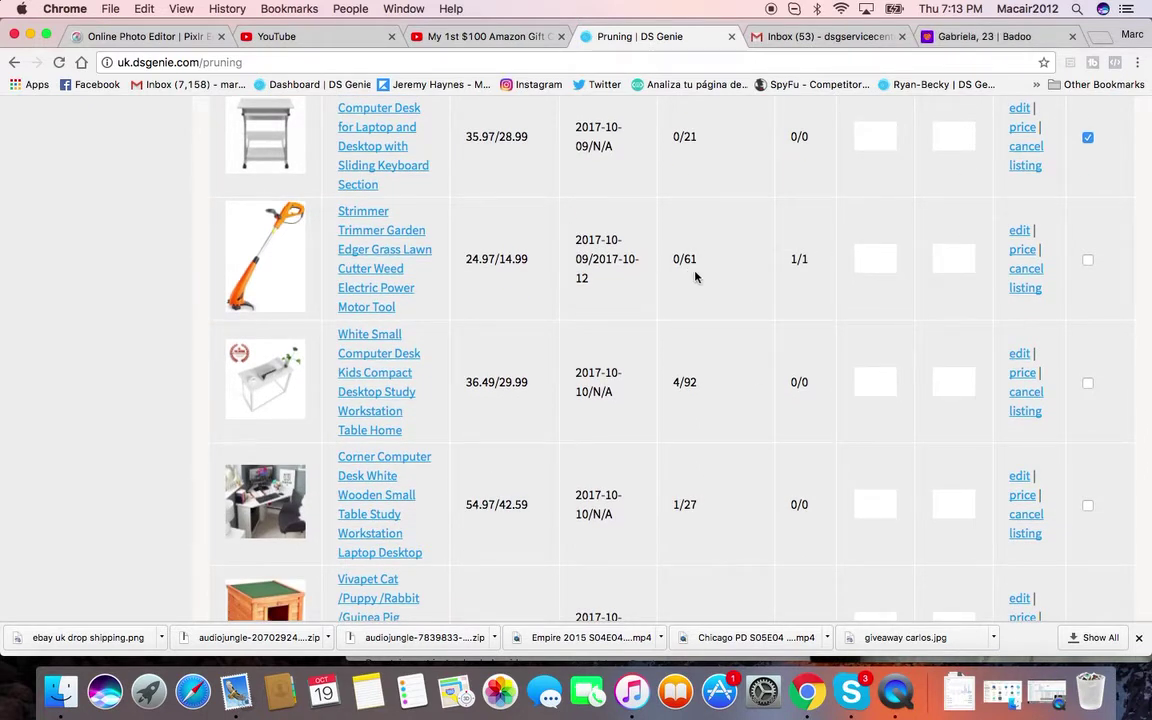
{"action": "scroll", "coordinate": [798, 258], "scroll_direction": "down", "scroll_amount": 5}
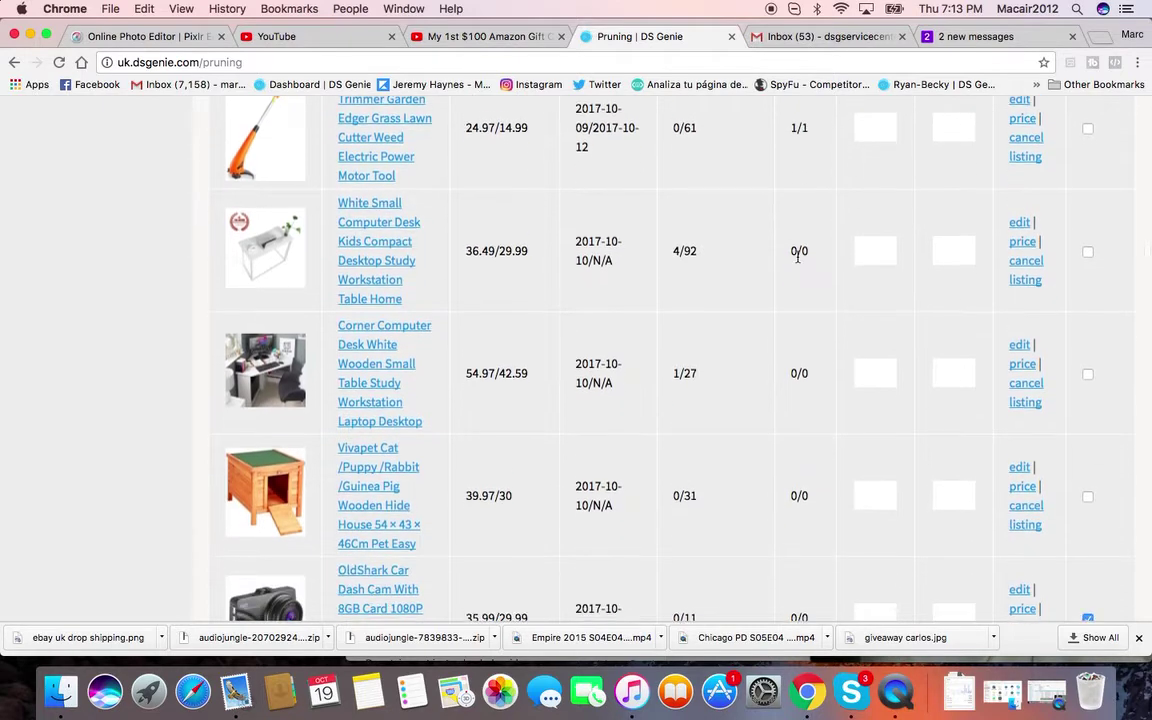
{"action": "scroll", "coordinate": [798, 262], "scroll_direction": "down", "scroll_amount": 4}
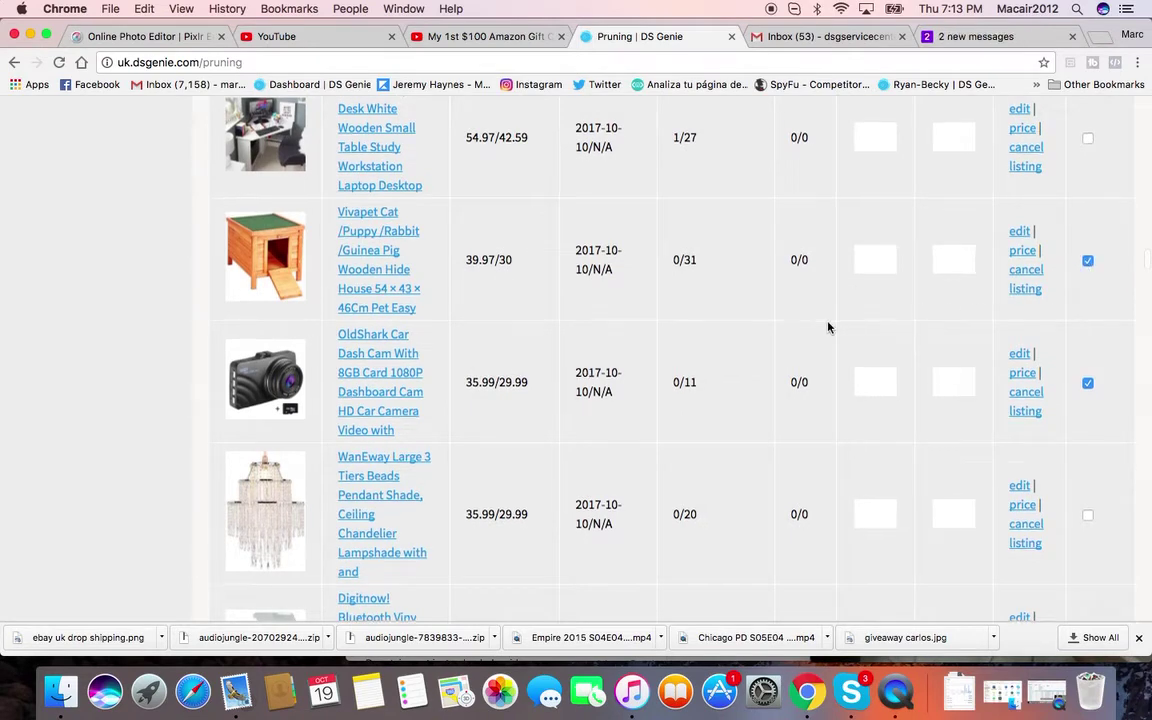
{"action": "scroll", "coordinate": [828, 324], "scroll_direction": "down", "scroll_amount": 5}
{"action": "scroll", "coordinate": [811, 323], "scroll_direction": "down", "scroll_amount": 2}
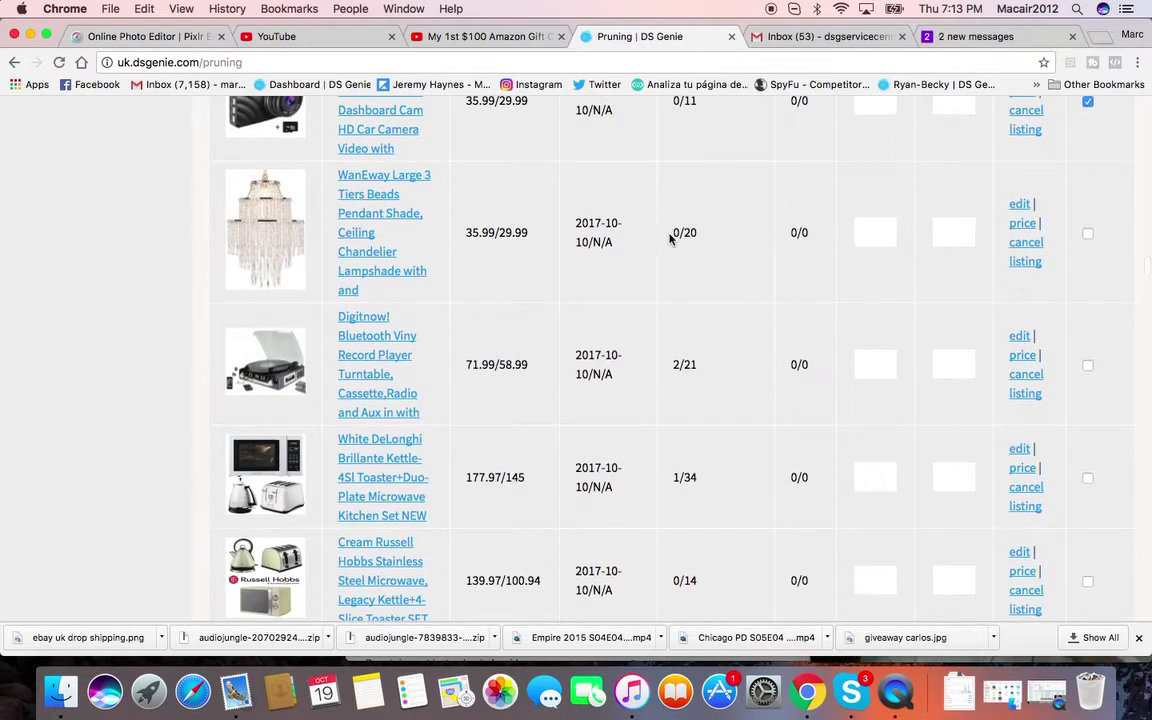
Mark the WanEway chandelier and Russell Hobbs 17 L microwave set listings for cancellation
{"action": "left_click", "coordinate": [1088, 236]}
{"action": "scroll", "coordinate": [805, 260], "scroll_direction": "down", "scroll_amount": 3}
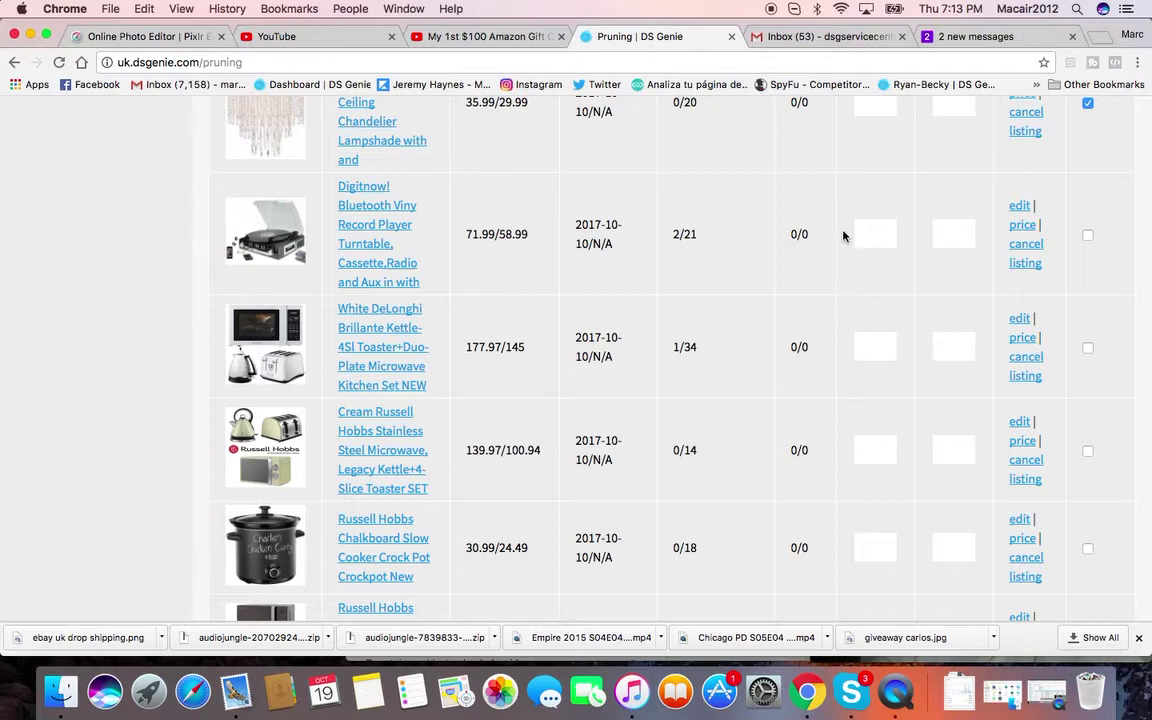
{"action": "scroll", "coordinate": [843, 232], "scroll_direction": "down", "scroll_amount": 3}
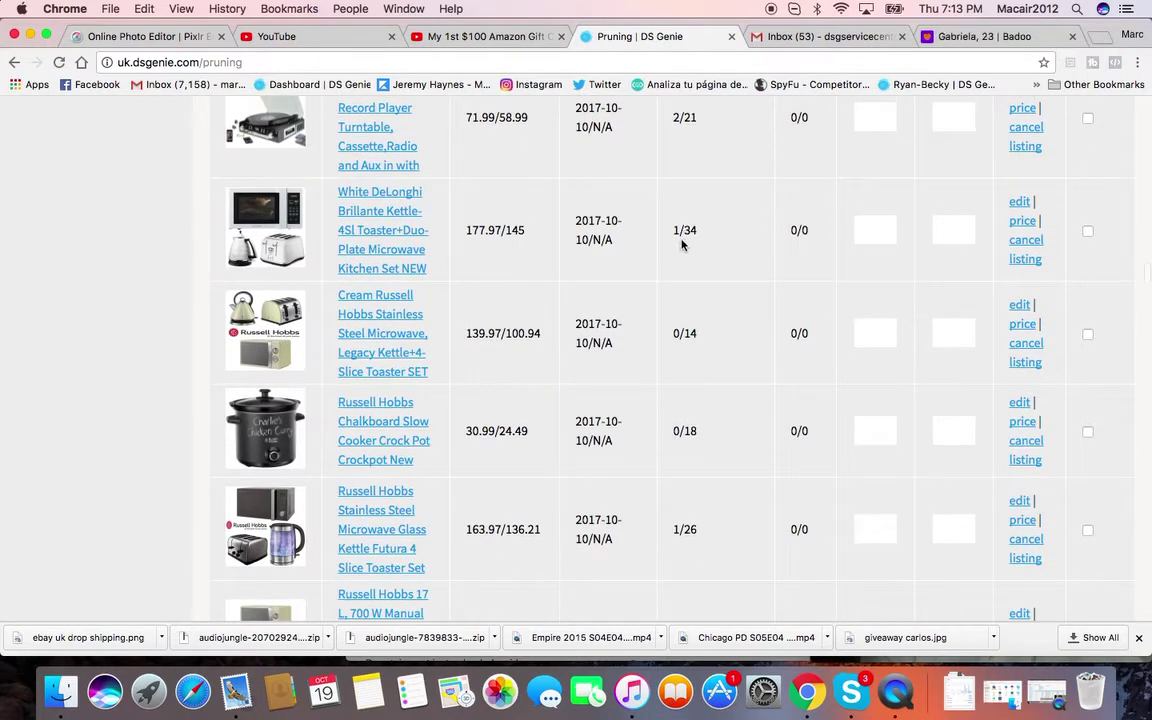
{"action": "scroll", "coordinate": [689, 232], "scroll_direction": "down", "scroll_amount": 3}
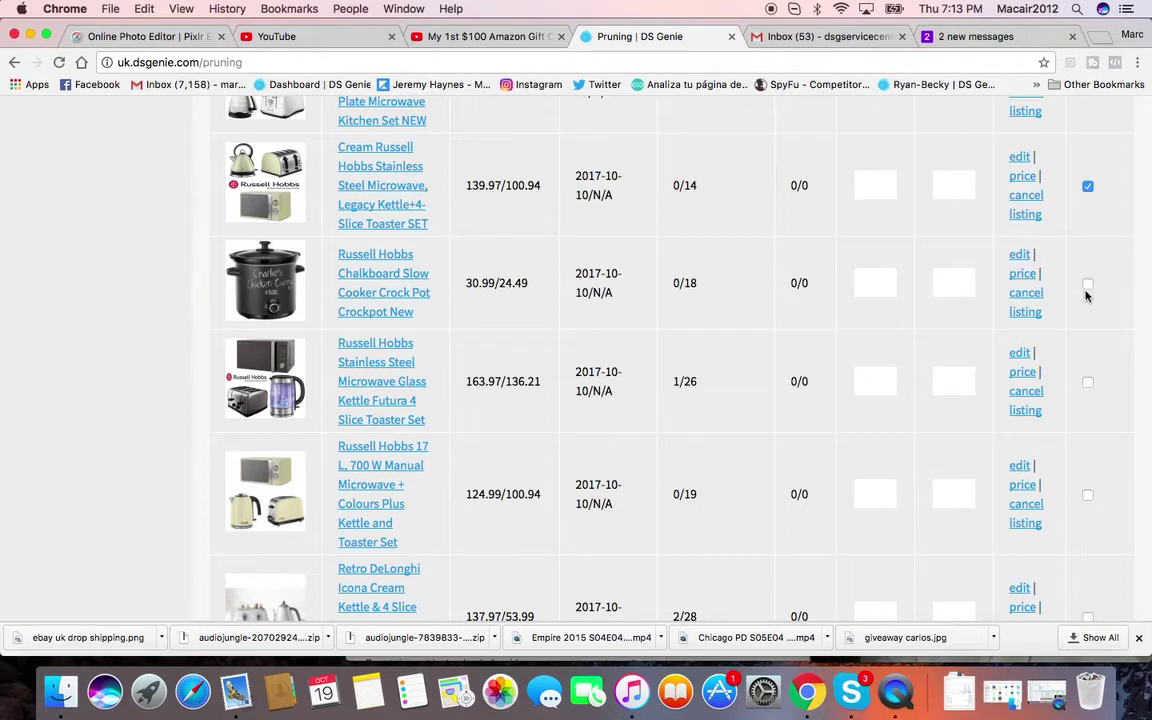
{"action": "scroll", "coordinate": [897, 314], "scroll_direction": "down", "scroll_amount": 3}
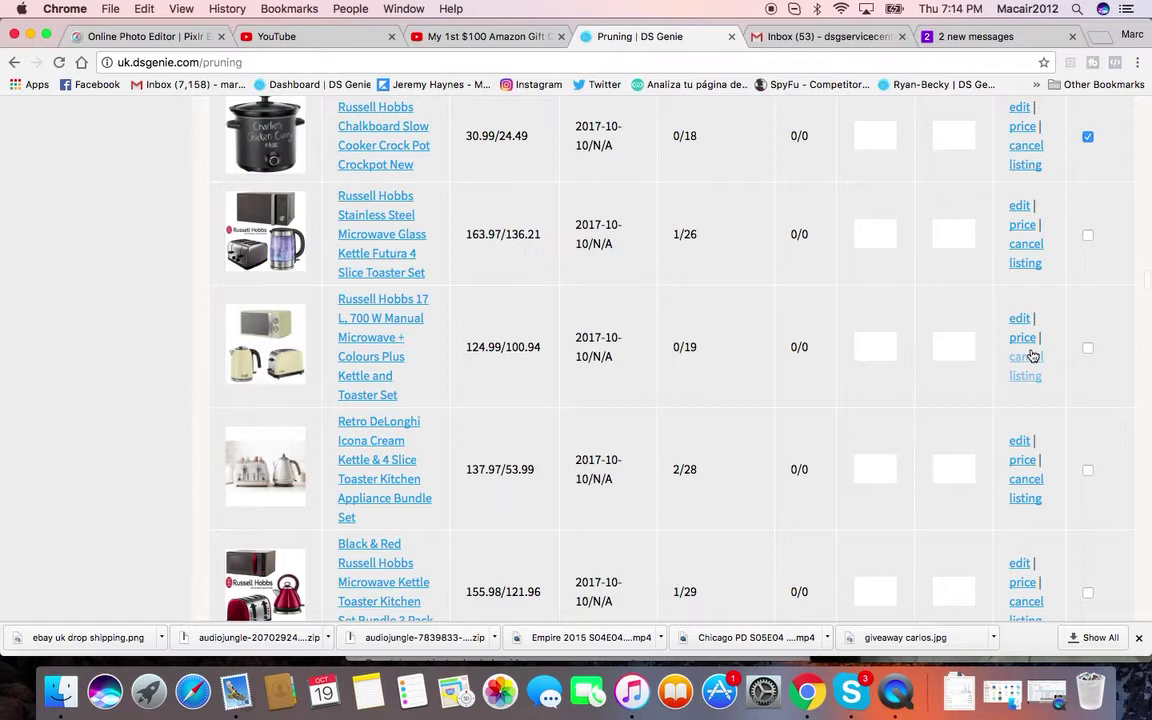
{"action": "left_click", "coordinate": [1087, 347]}
{"action": "scroll", "coordinate": [860, 360], "scroll_direction": "down", "scroll_amount": 6}
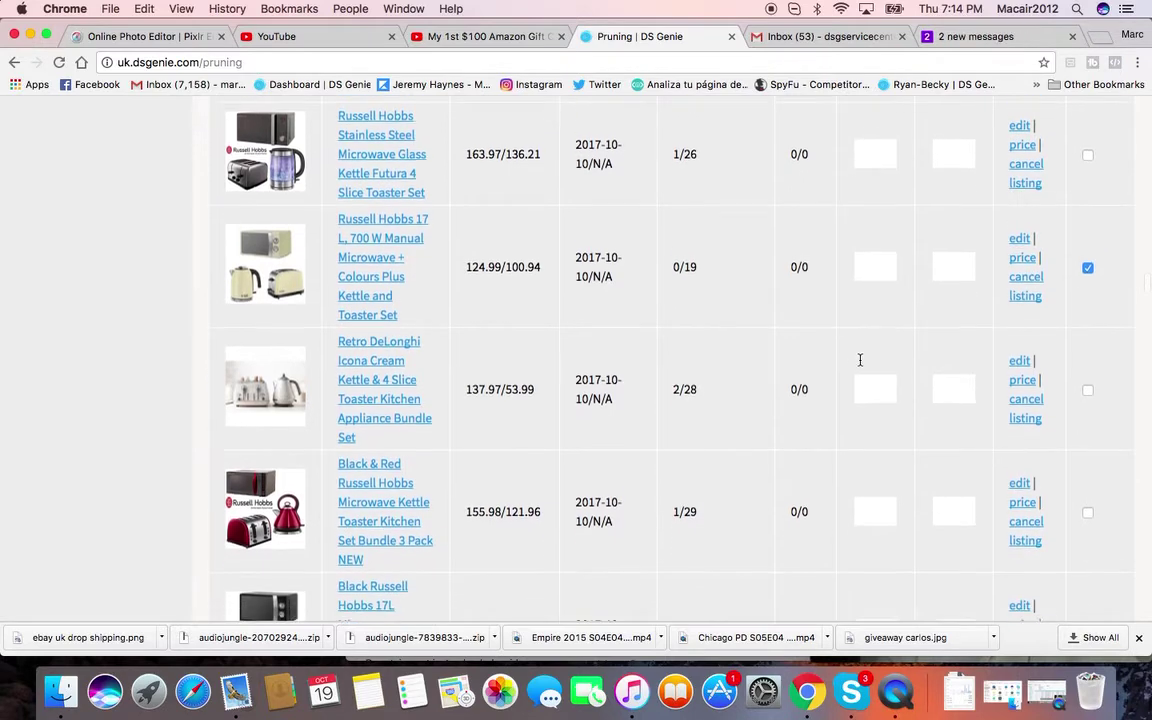
{"action": "scroll", "coordinate": [860, 365], "scroll_direction": "down", "scroll_amount": 4}
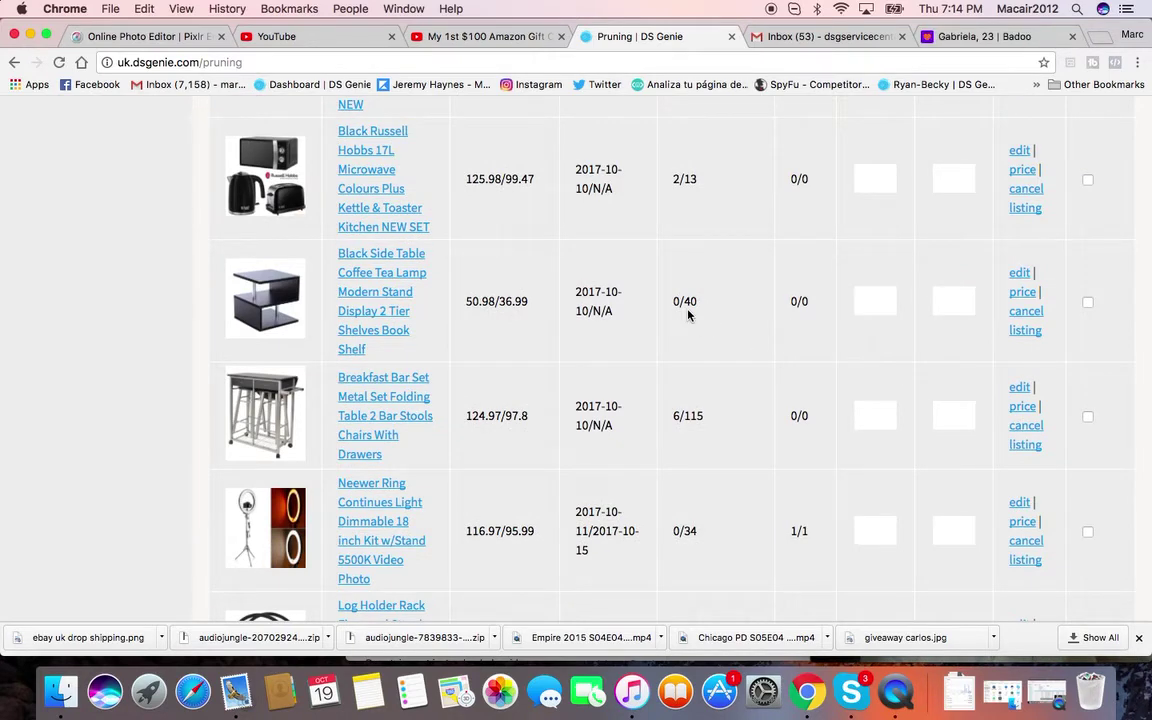
{"action": "scroll", "coordinate": [688, 315], "scroll_direction": "down", "scroll_amount": 4}
{"action": "scroll", "coordinate": [688, 315], "scroll_direction": "down", "scroll_amount": 2}
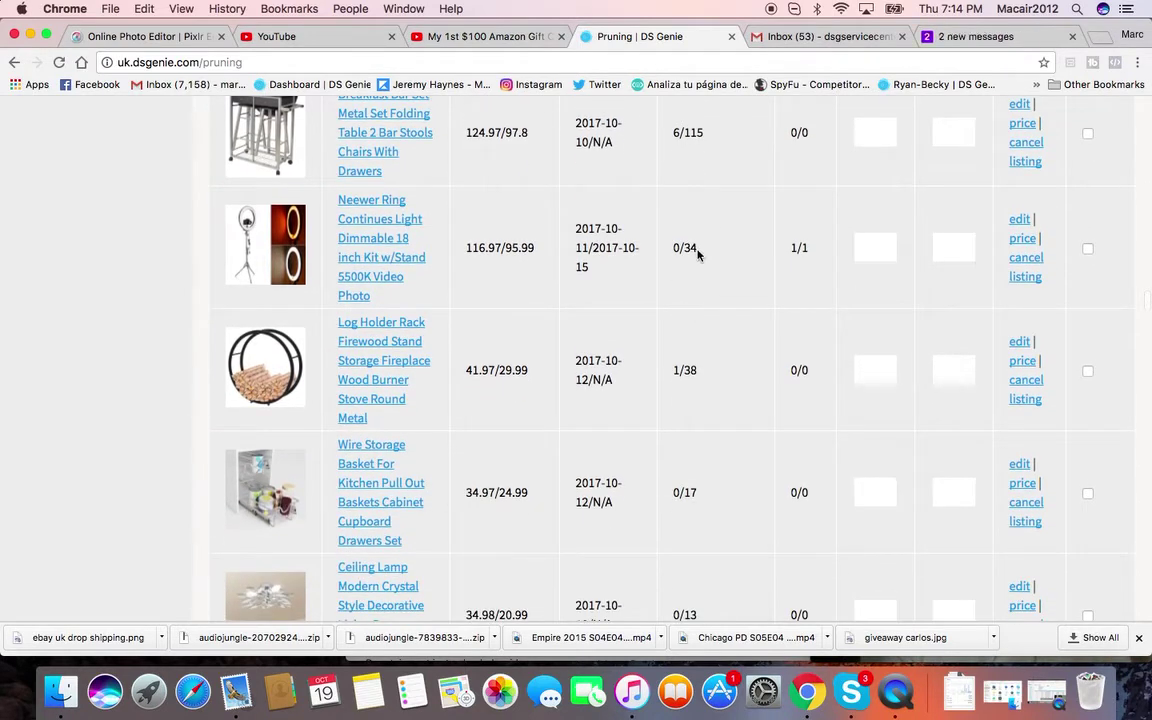
{"action": "scroll", "coordinate": [694, 252], "scroll_direction": "down", "scroll_amount": 2}
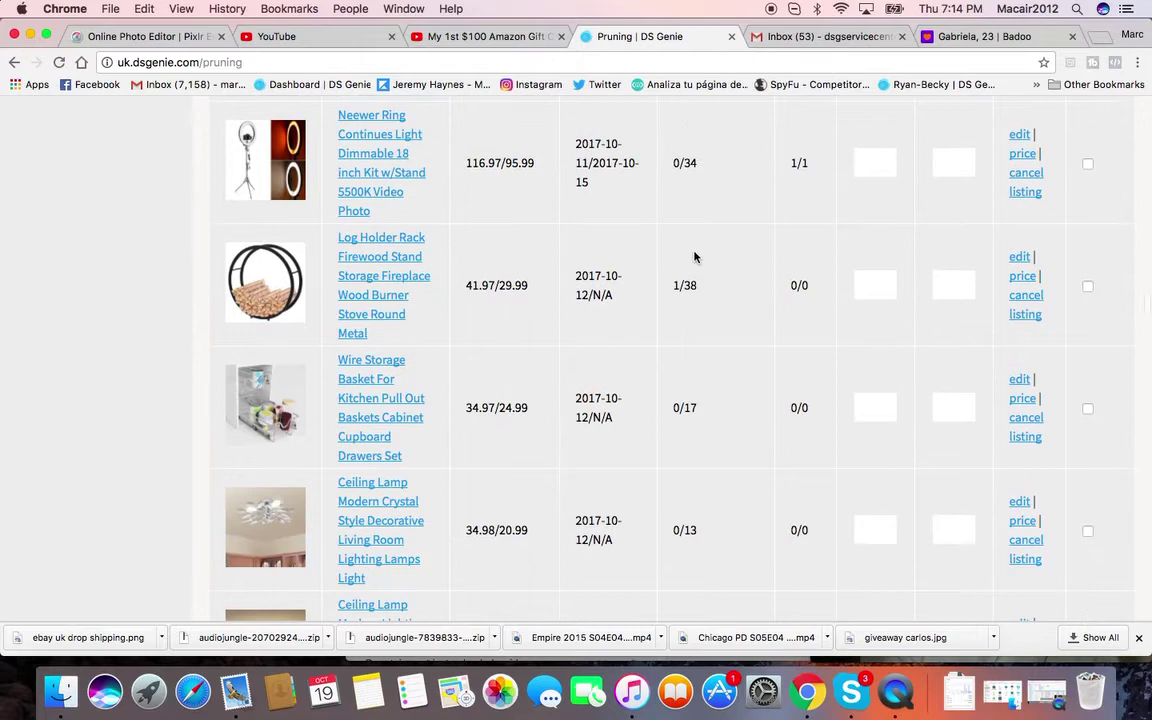
{"action": "scroll", "coordinate": [695, 258], "scroll_direction": "down", "scroll_amount": 3}
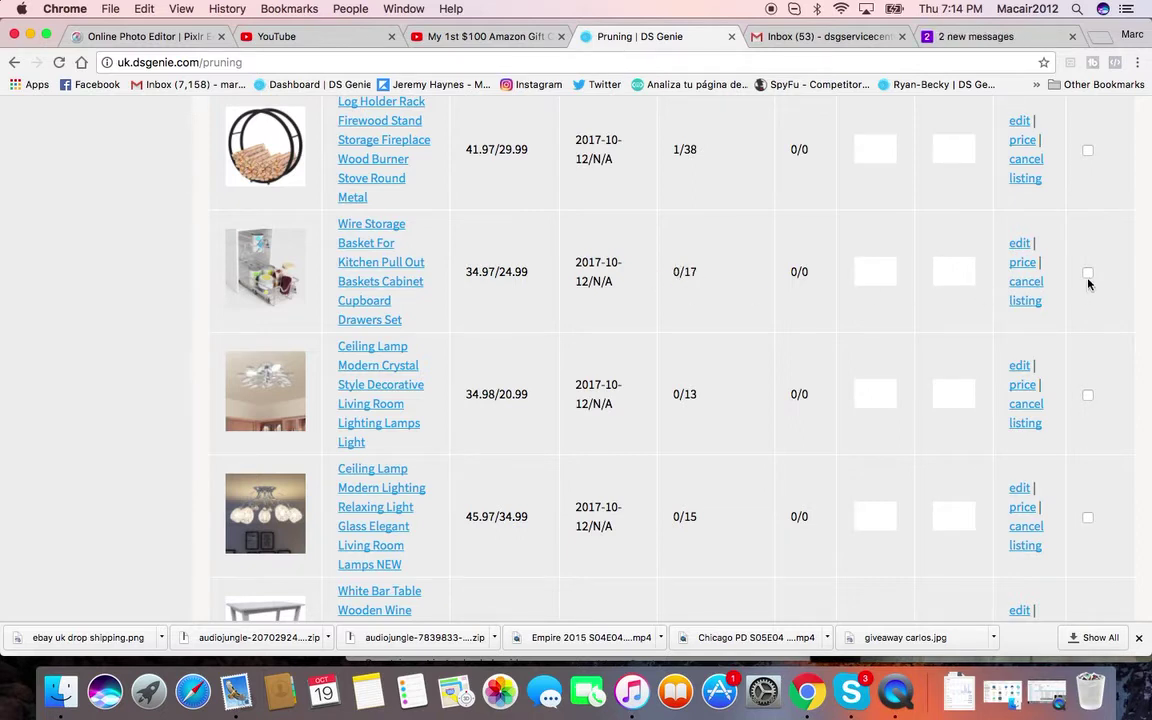
{"action": "scroll", "coordinate": [781, 322], "scroll_direction": "down", "scroll_amount": 3}
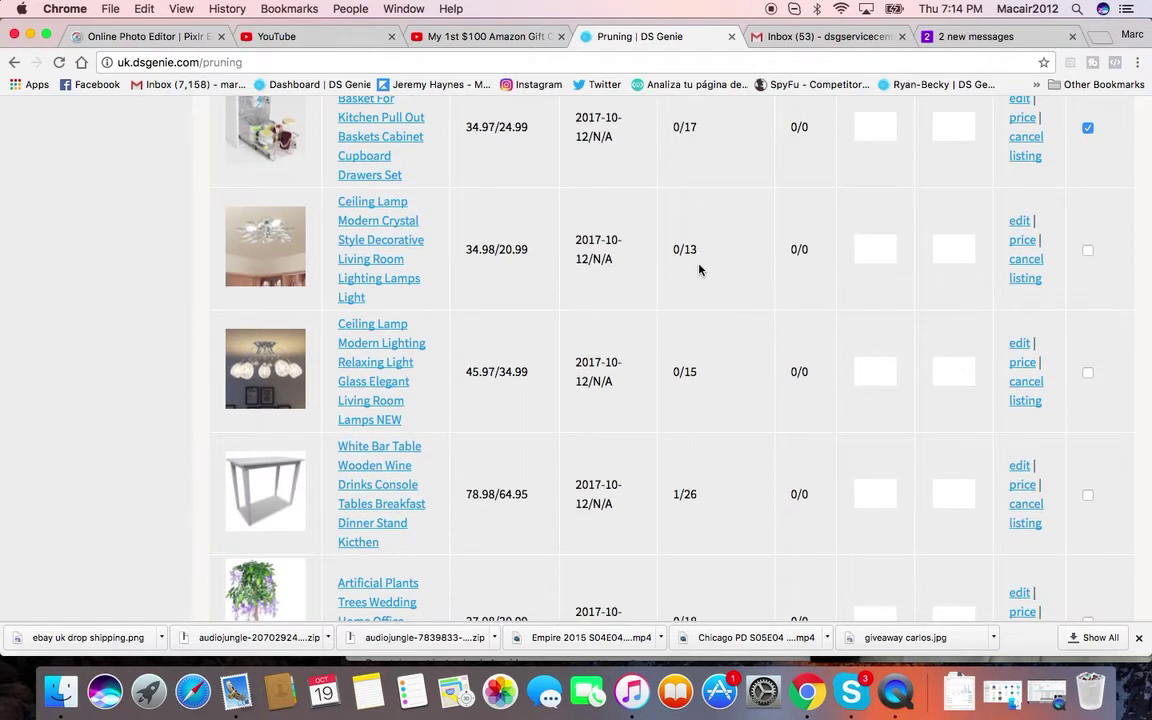
Mark both Ceiling Lamp listings and the Water Dispenser listing for cancellation
{"action": "left_click", "coordinate": [1088, 251]}
{"action": "scroll", "coordinate": [784, 336], "scroll_direction": "down", "scroll_amount": 2}
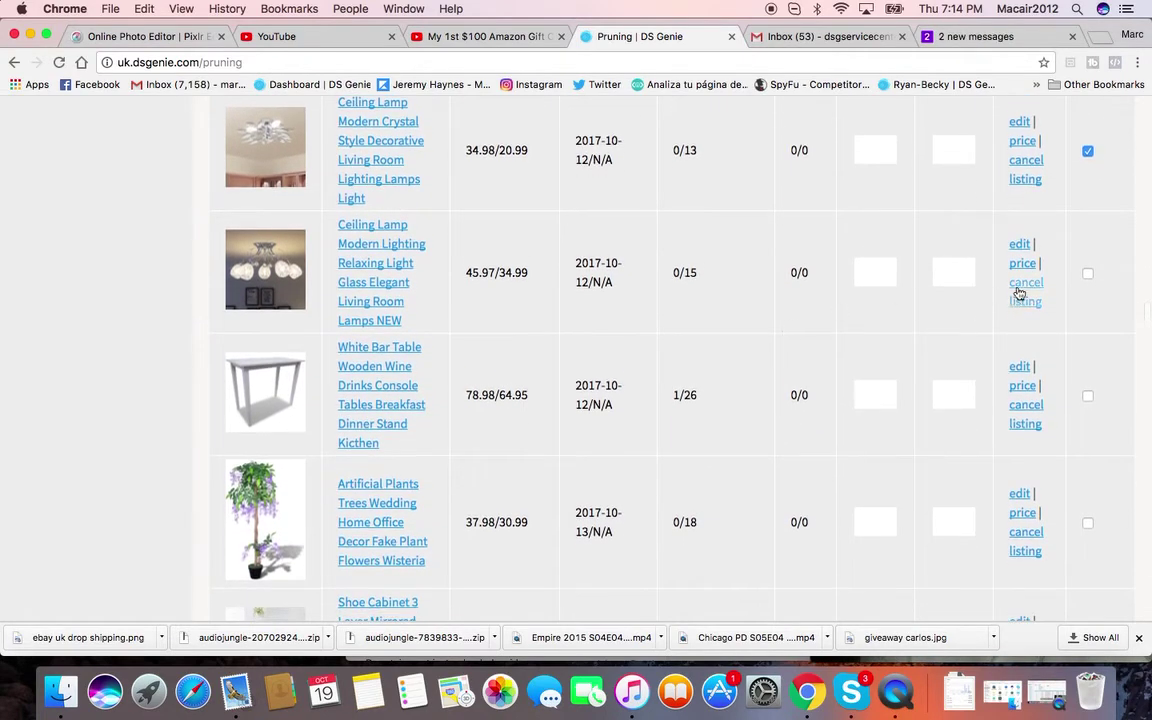
{"action": "left_click", "coordinate": [1088, 273]}
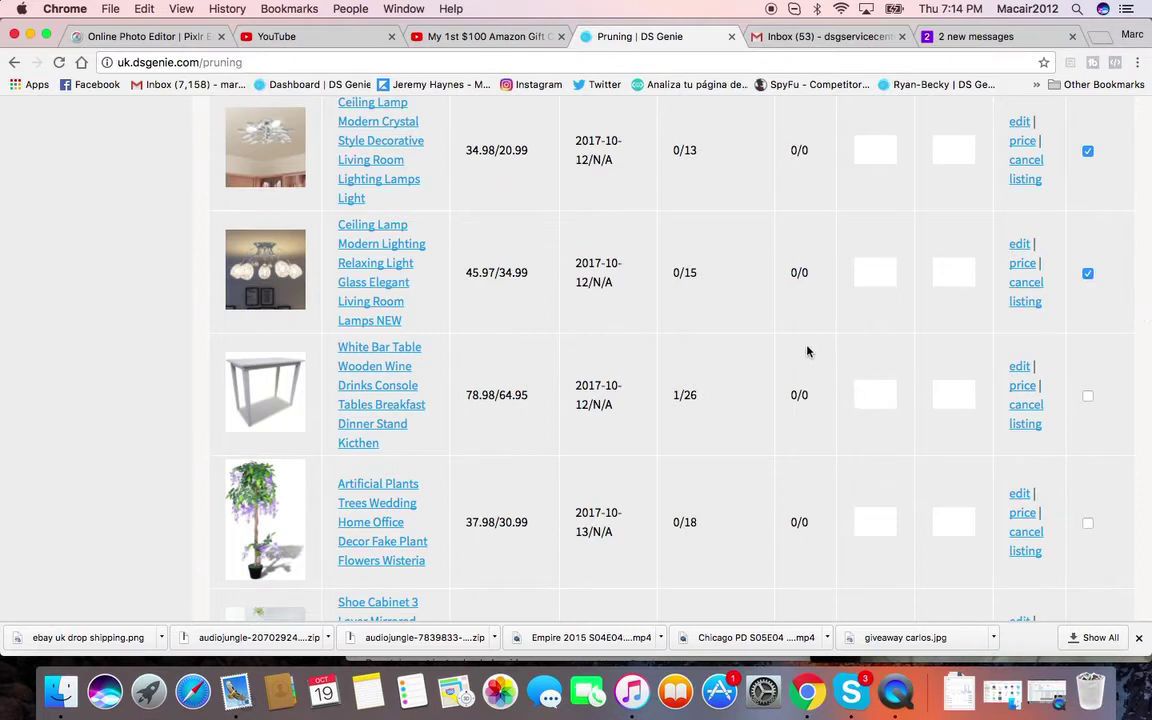
{"action": "scroll", "coordinate": [808, 351], "scroll_direction": "down", "scroll_amount": 5}
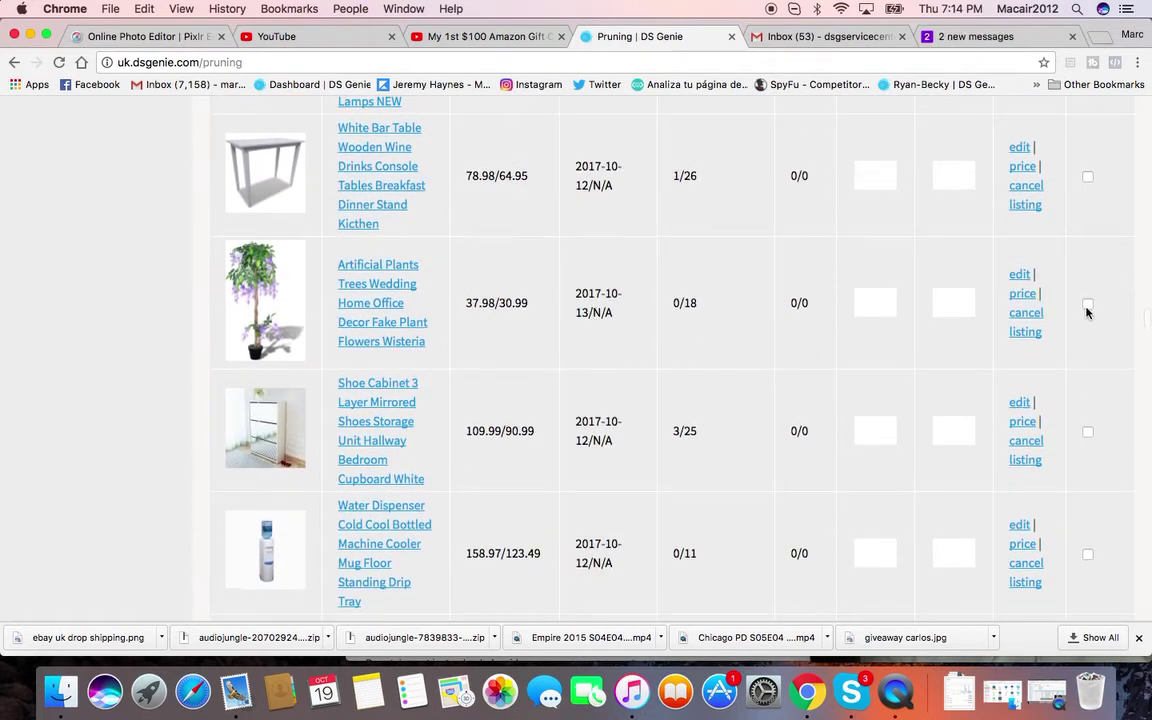
{"action": "scroll", "coordinate": [811, 348], "scroll_direction": "down", "scroll_amount": 3}
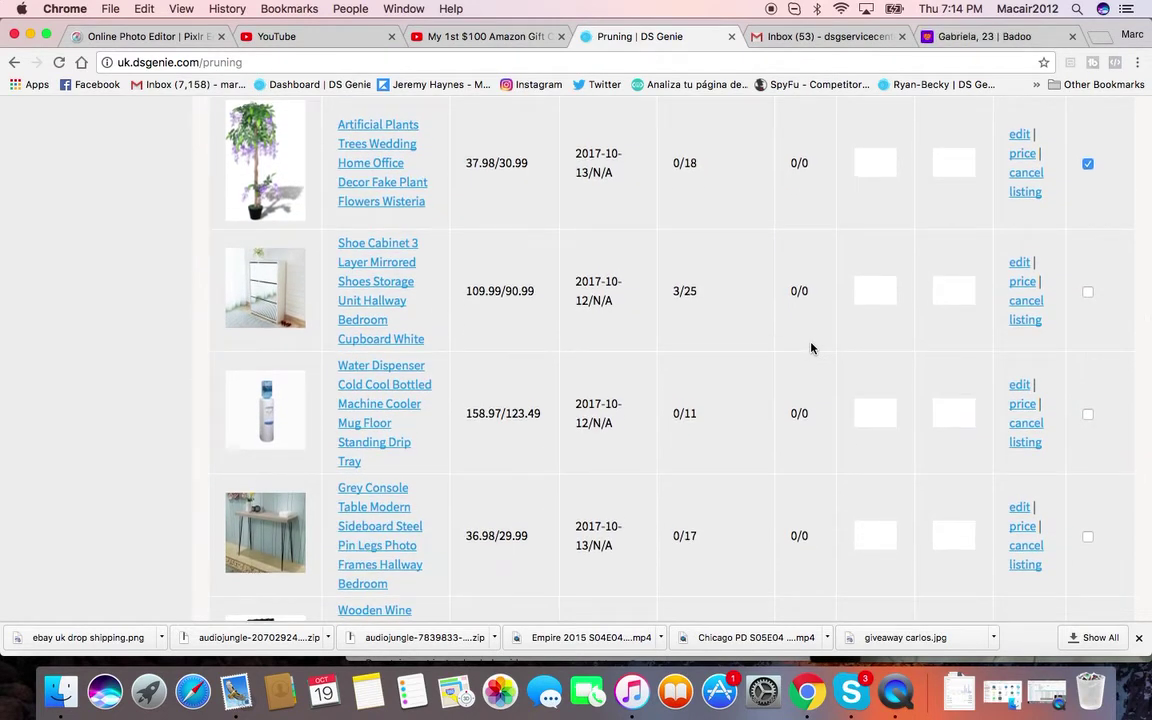
{"action": "scroll", "coordinate": [811, 348], "scroll_direction": "down", "scroll_amount": 1}
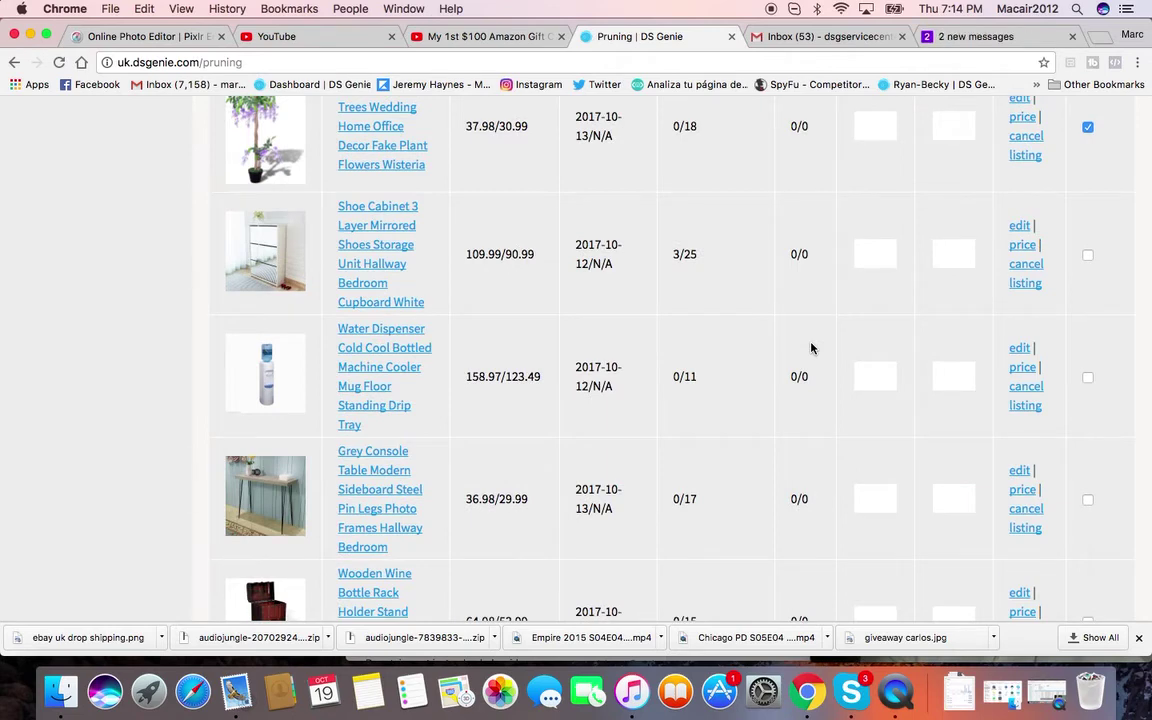
{"action": "left_click", "coordinate": [1088, 377]}
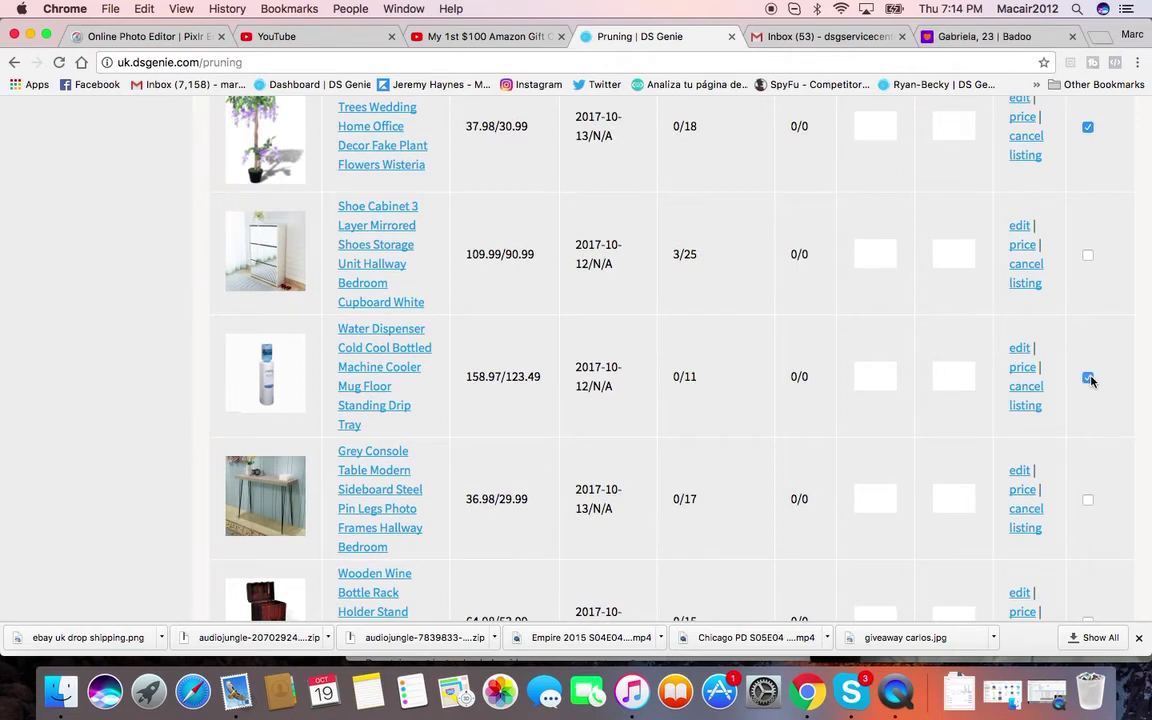
Mark the Wooden Wine Bottle Rack (0/15) and Tommee Tippee Steriliser (0/11) listings
{"action": "scroll", "coordinate": [805, 373], "scroll_direction": "down", "scroll_amount": 3}
{"action": "scroll", "coordinate": [805, 372], "scroll_direction": "down", "scroll_amount": 1}
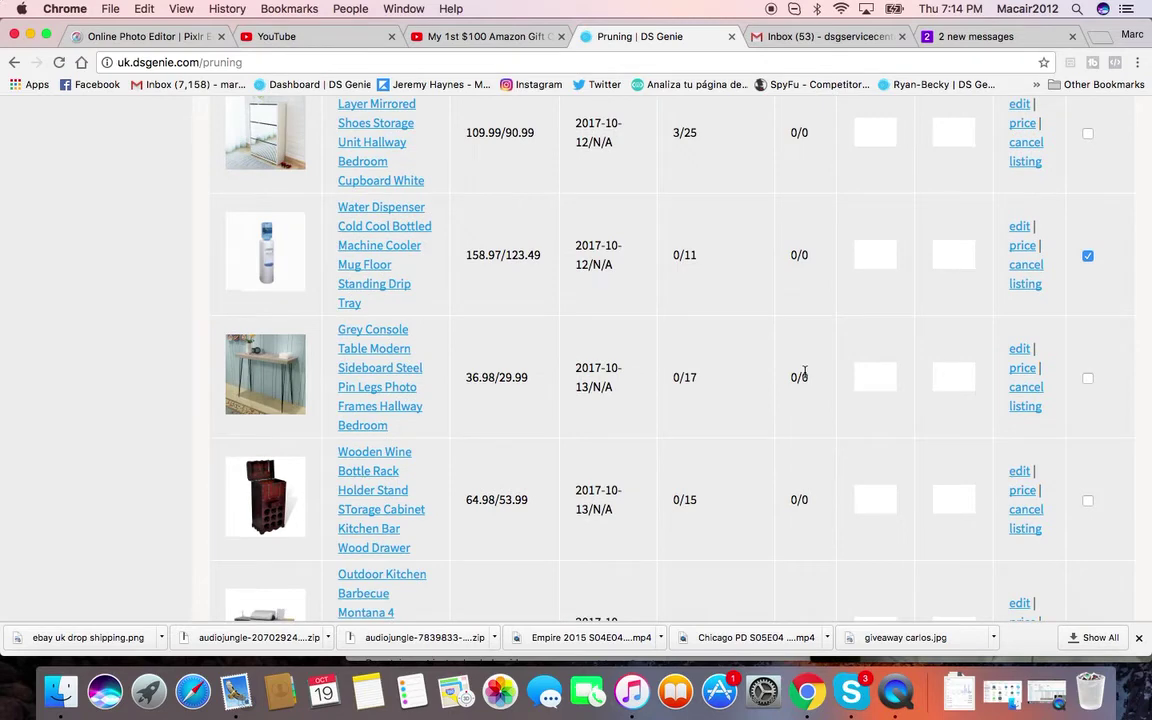
{"action": "scroll", "coordinate": [805, 373], "scroll_direction": "down", "scroll_amount": 2}
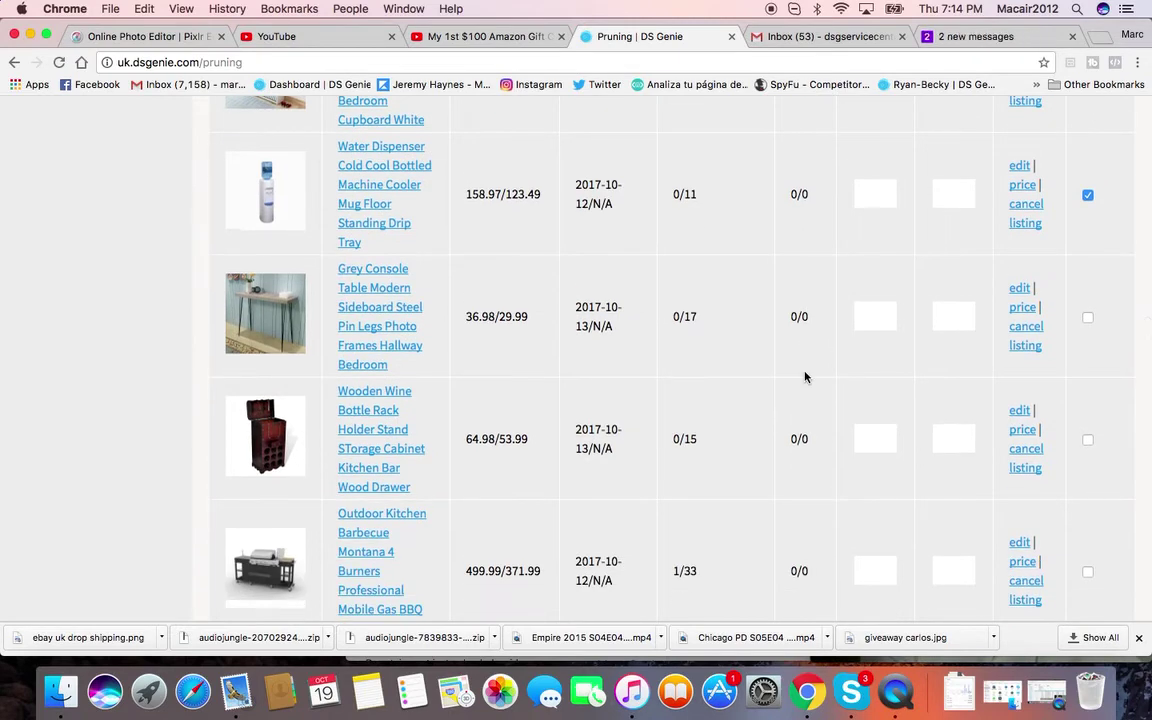
{"action": "scroll", "coordinate": [805, 377], "scroll_direction": "down", "scroll_amount": 3}
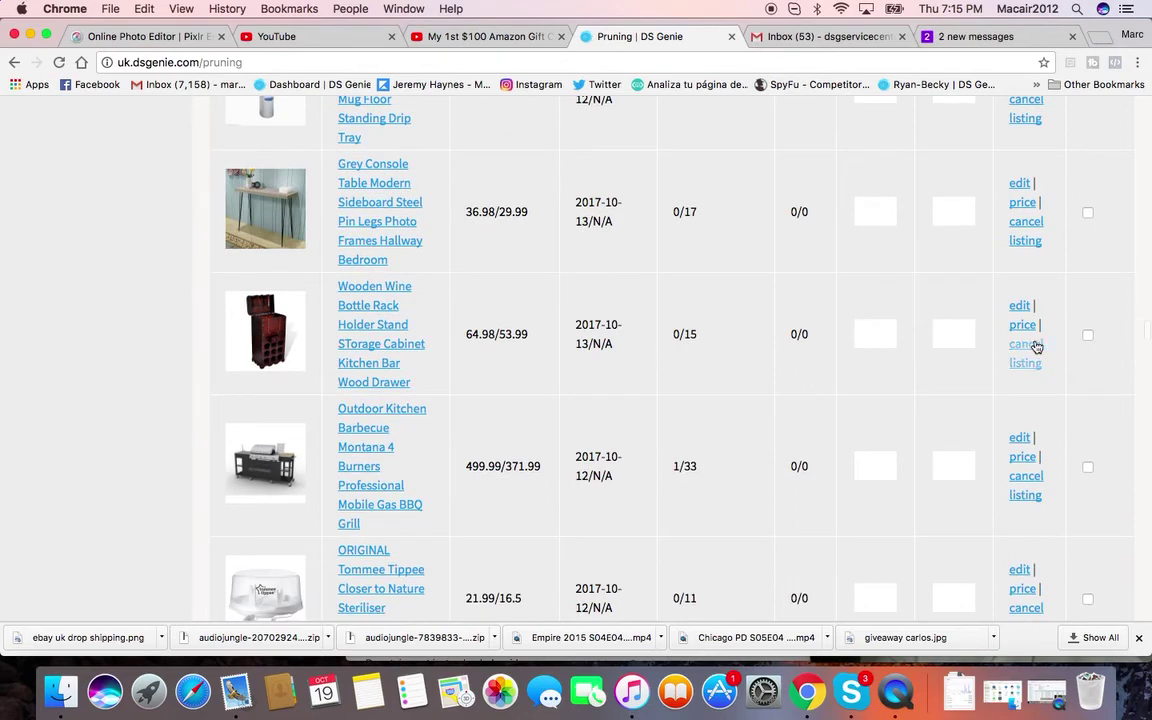
{"action": "left_click", "coordinate": [1088, 336]}
{"action": "scroll", "coordinate": [836, 318], "scroll_direction": "down", "scroll_amount": 3}
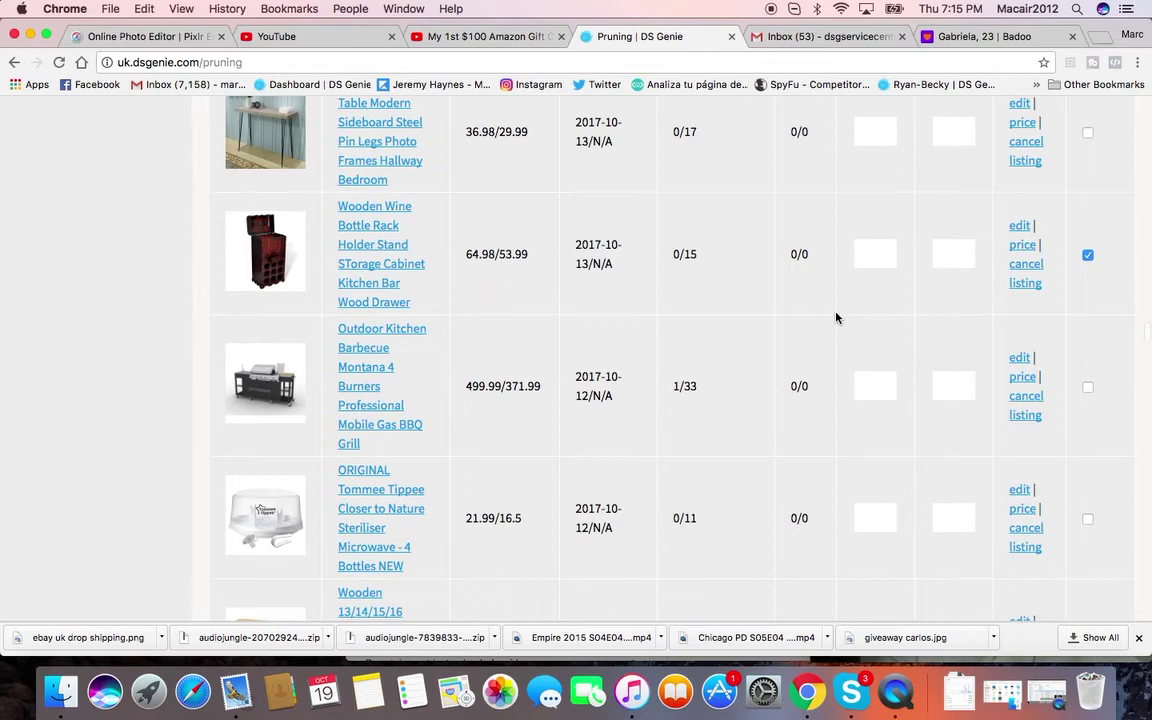
{"action": "scroll", "coordinate": [836, 318], "scroll_direction": "down", "scroll_amount": 7}
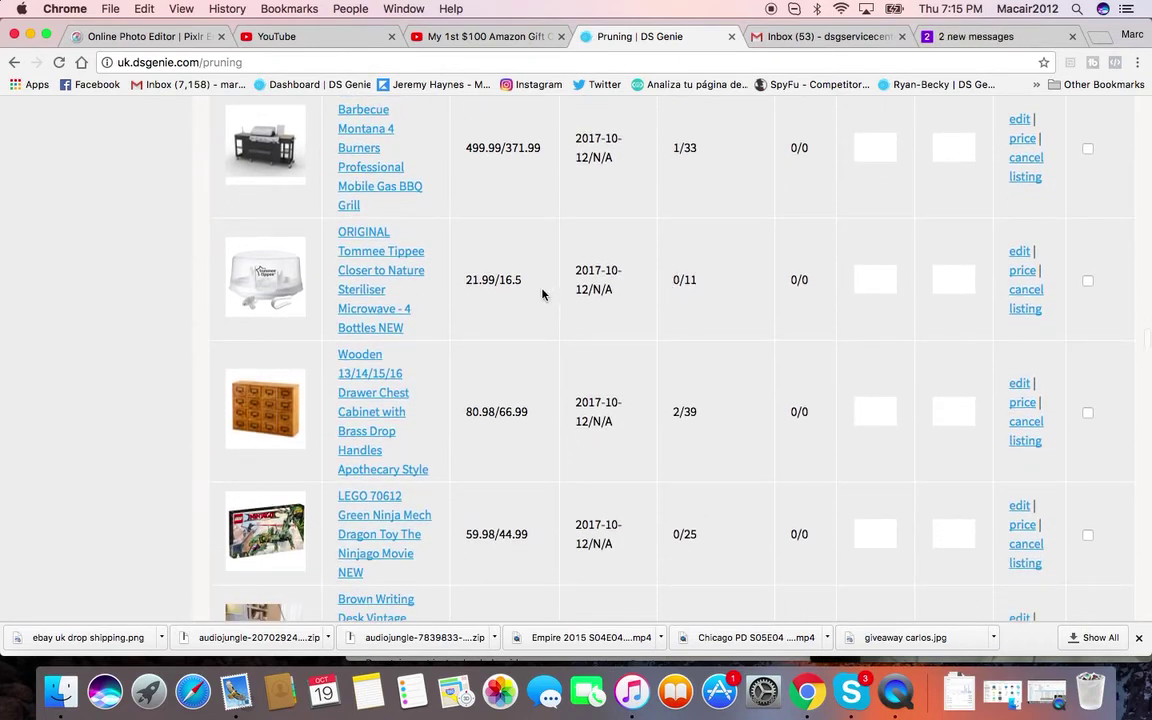
{"action": "left_click", "coordinate": [1087, 284]}
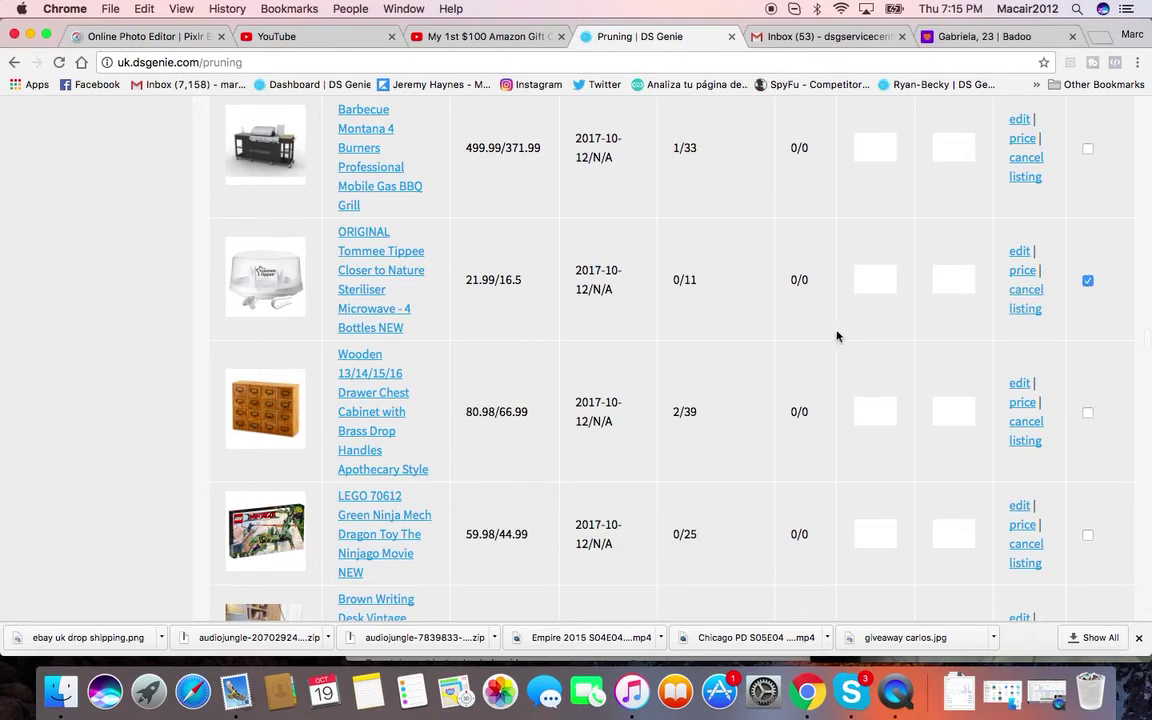
{"action": "scroll", "coordinate": [761, 352], "scroll_direction": "down", "scroll_amount": 6}
{"action": "scroll", "coordinate": [761, 352], "scroll_direction": "down", "scroll_amount": 5}
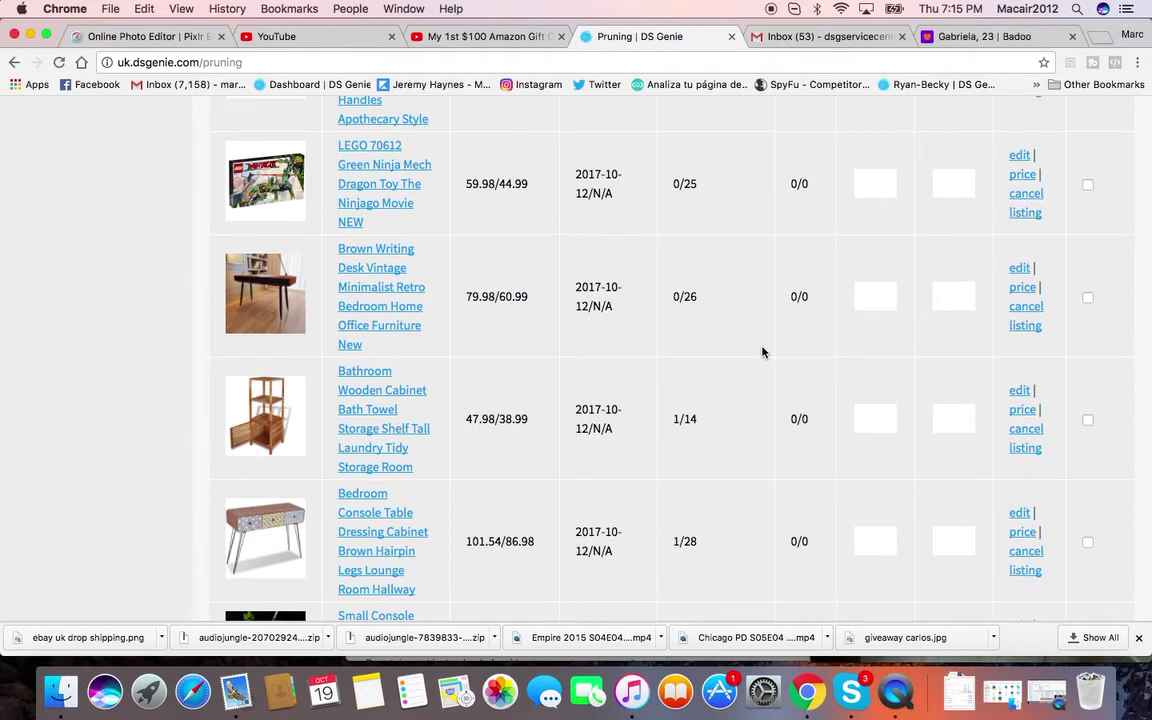
Cancel every ticked listing with Cancel Checked Listings and confirm with OK
{"action": "scroll", "coordinate": [761, 352], "scroll_direction": "down", "scroll_amount": 3}
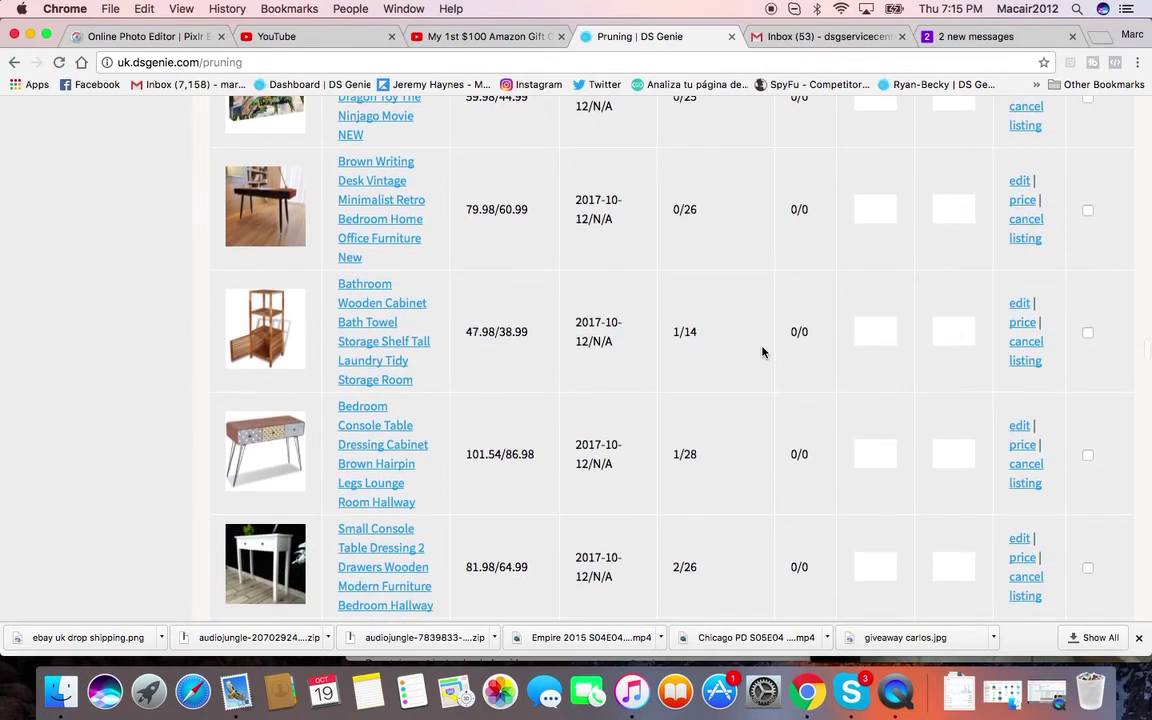
{"action": "scroll", "coordinate": [761, 352], "scroll_direction": "down", "scroll_amount": 20}
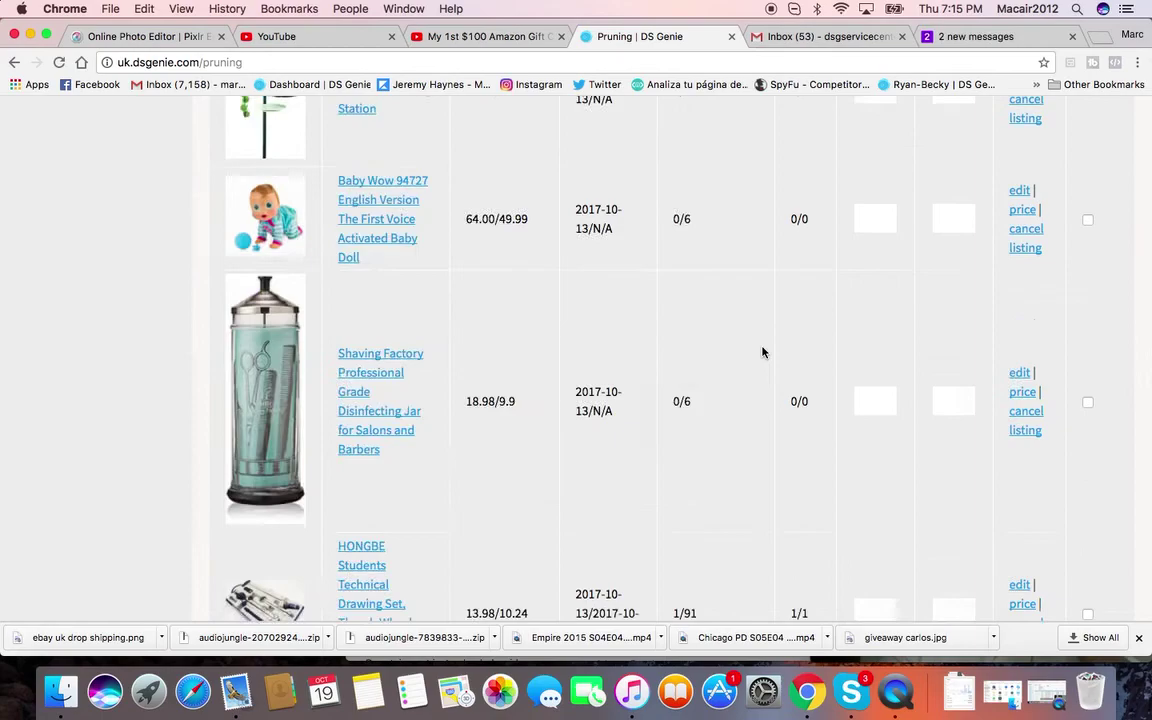
{"action": "scroll", "coordinate": [761, 352], "scroll_direction": "down", "scroll_amount": 20}
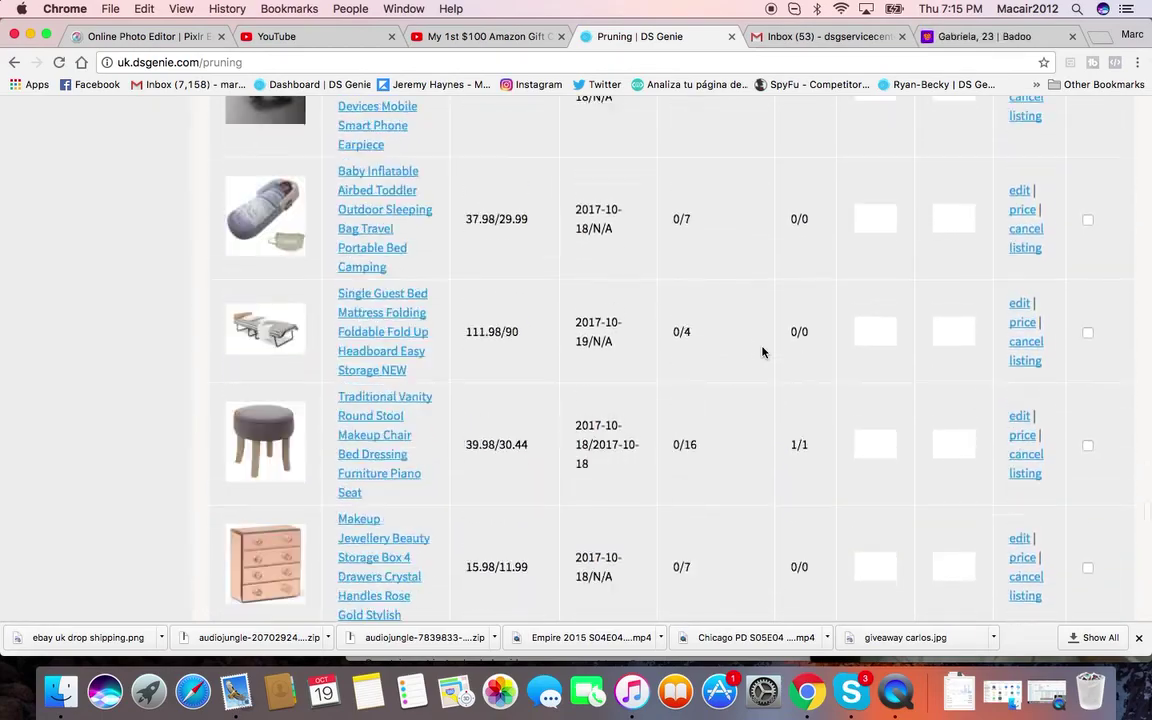
{"action": "scroll", "coordinate": [762, 352], "scroll_direction": "down", "scroll_amount": 5}
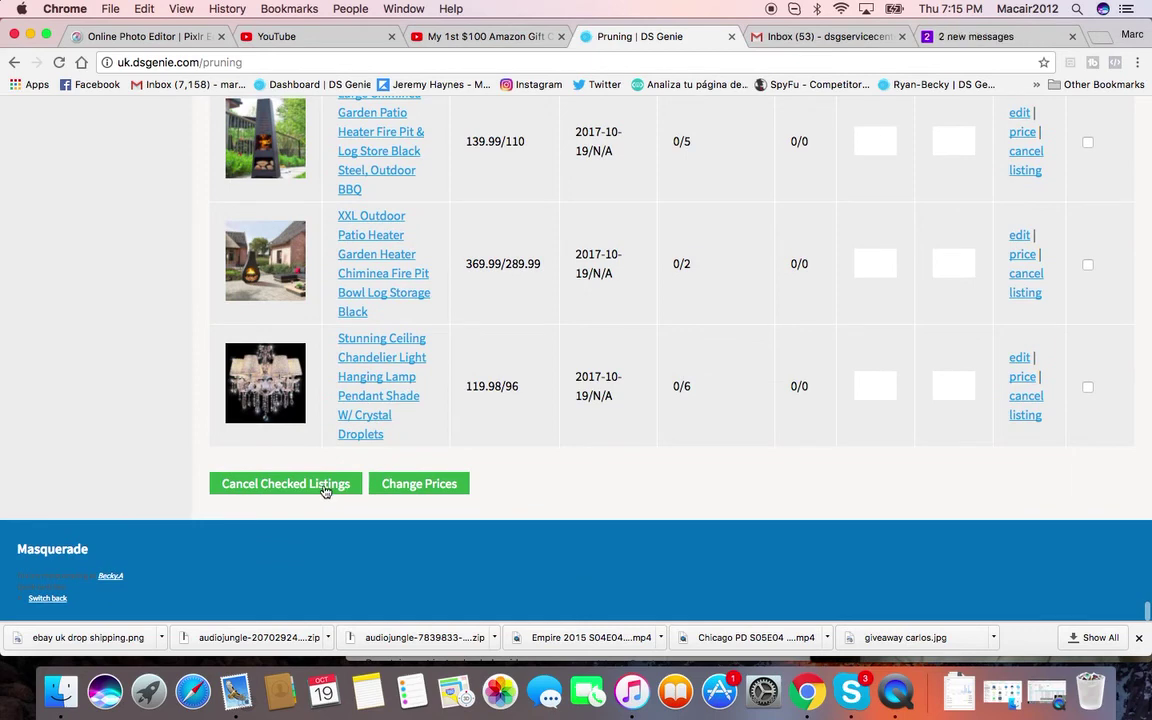
{"action": "left_click", "coordinate": [336, 484]}
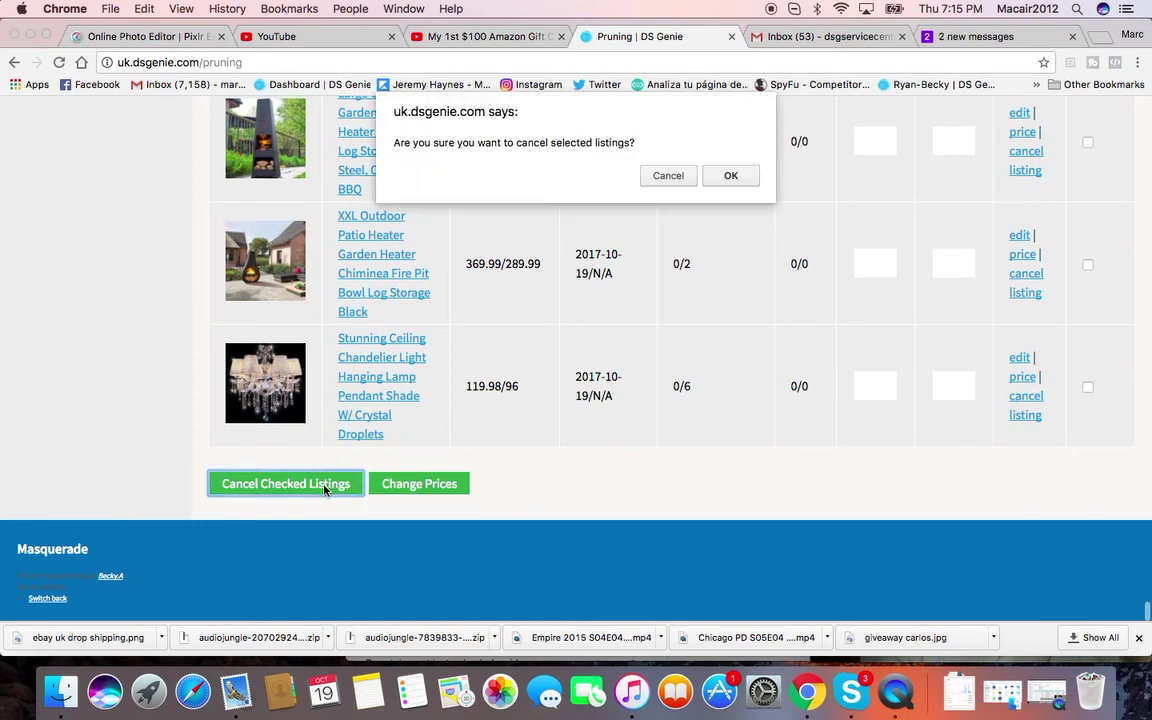
{"action": "left_click", "coordinate": [732, 179]}
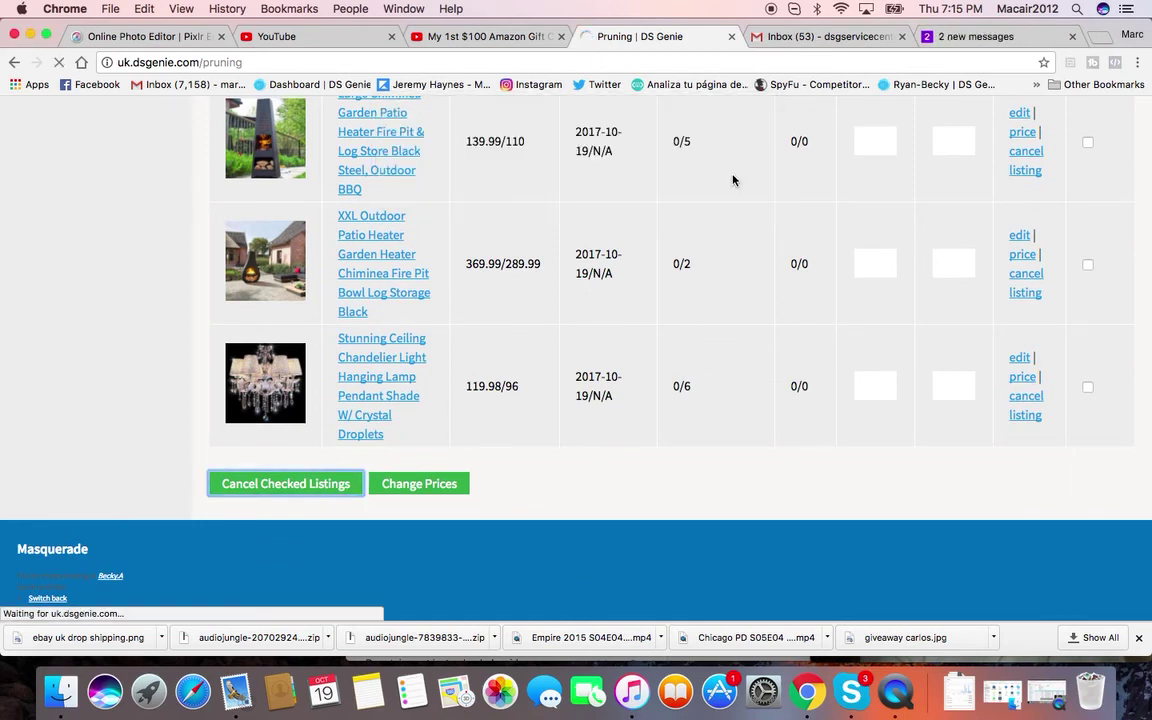